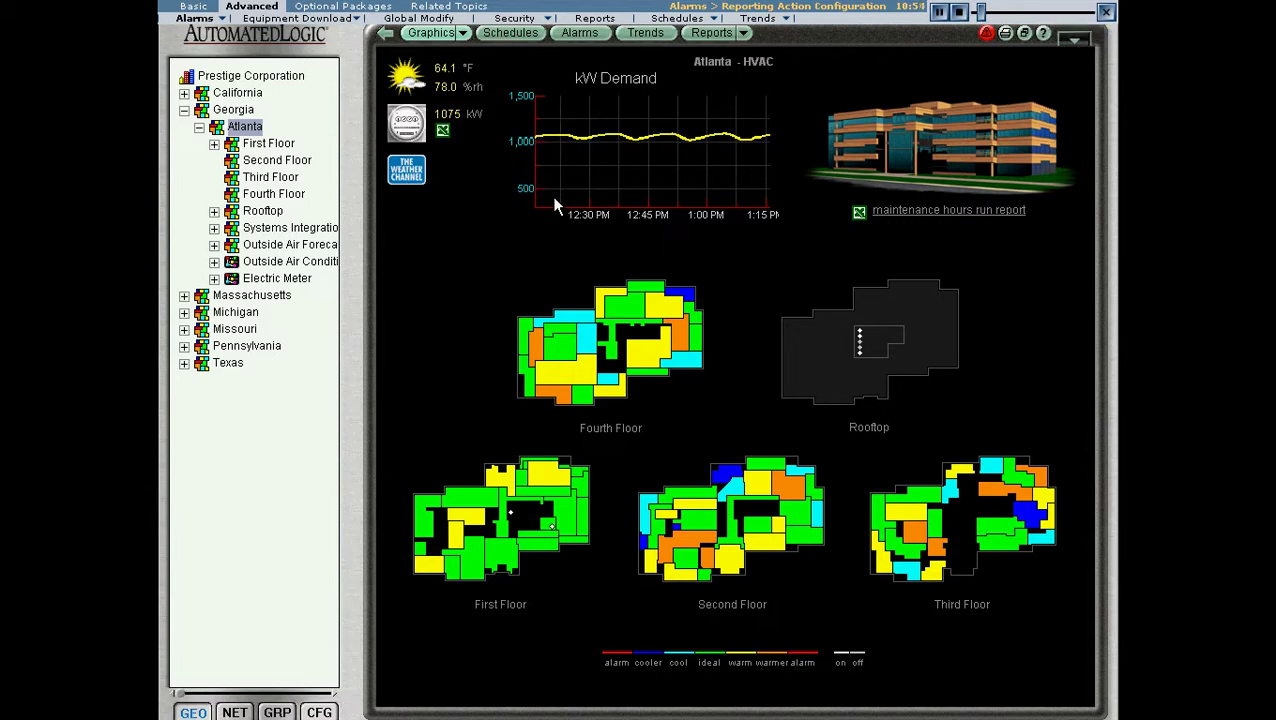
- Show Atlanta's alarms page, listing HVAC Critical alarms, instead of its HVAC graphics
click(579, 33)
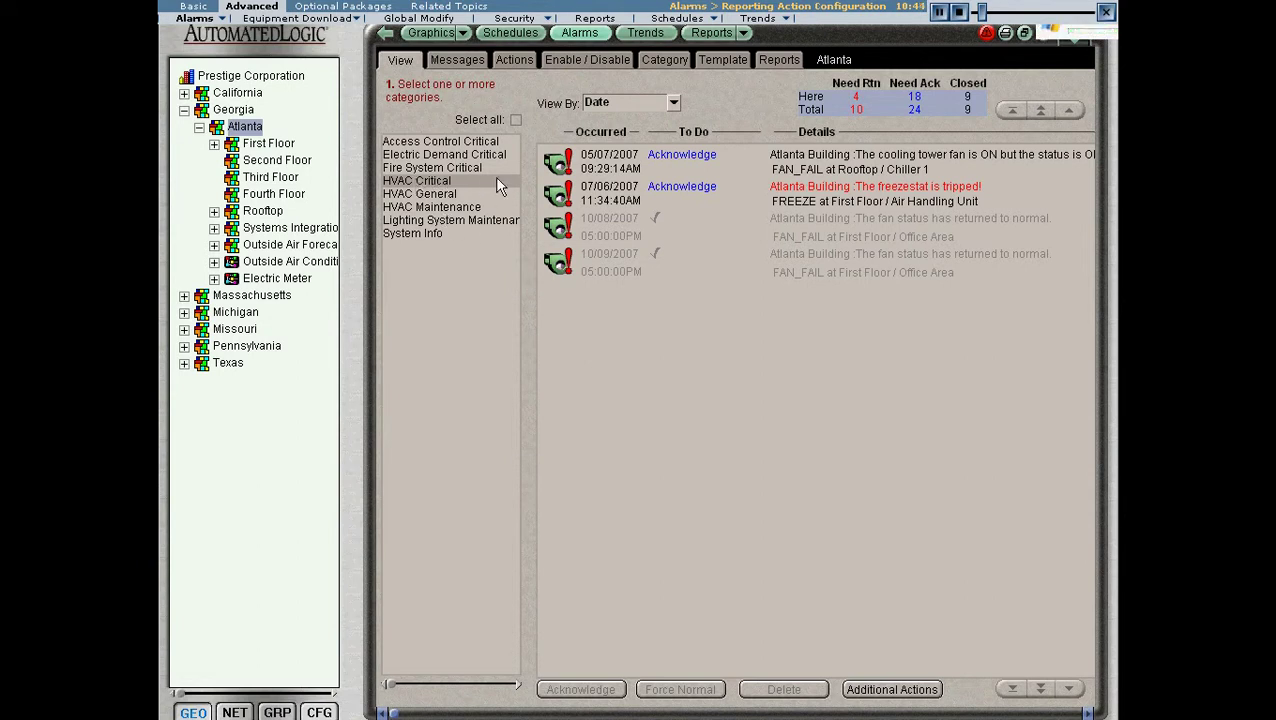
- Include all alarm categories and switch to Atlanta's alarm Actions page
click(515, 119)
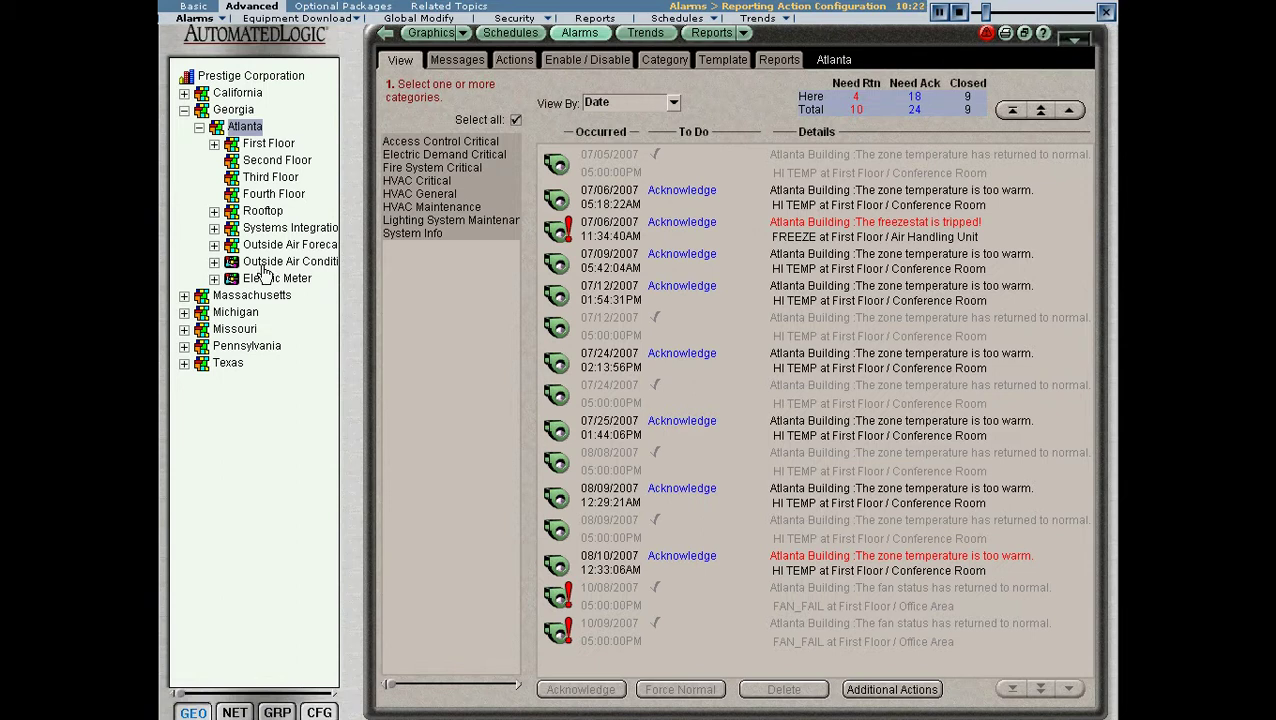
click(513, 61)
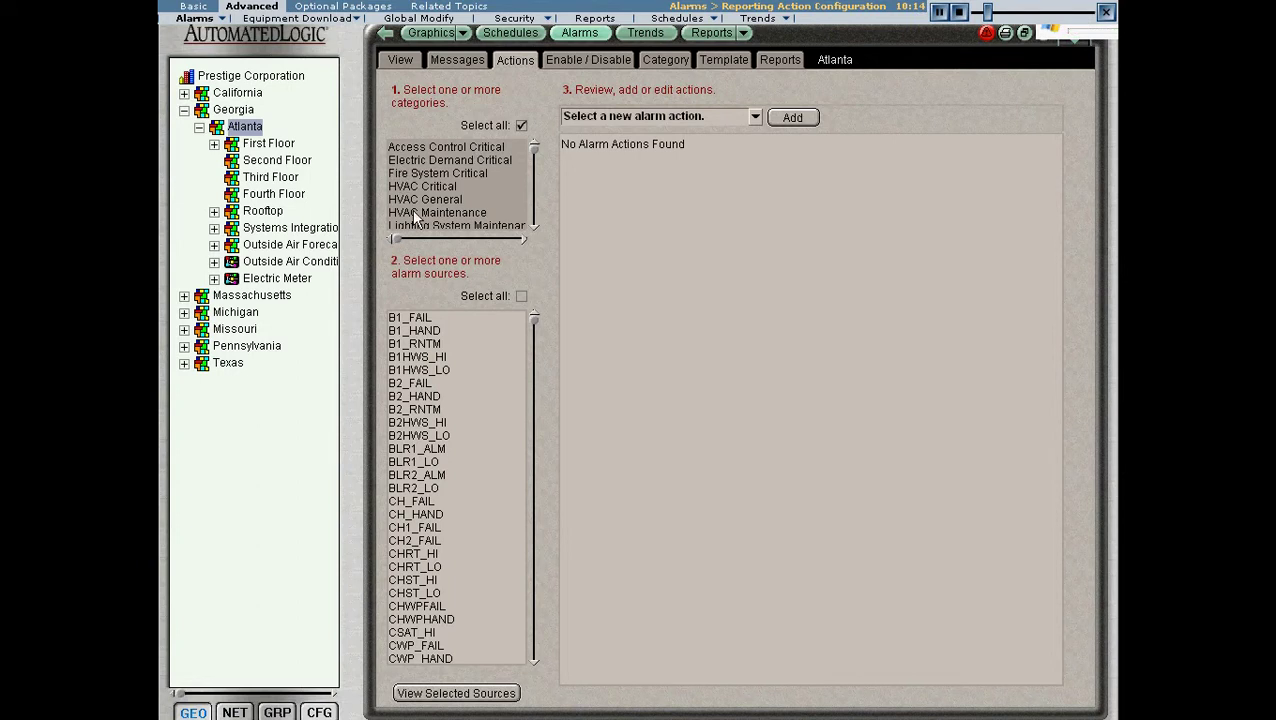
- Include all alarm sources and list the available new alarm action types
click(520, 296)
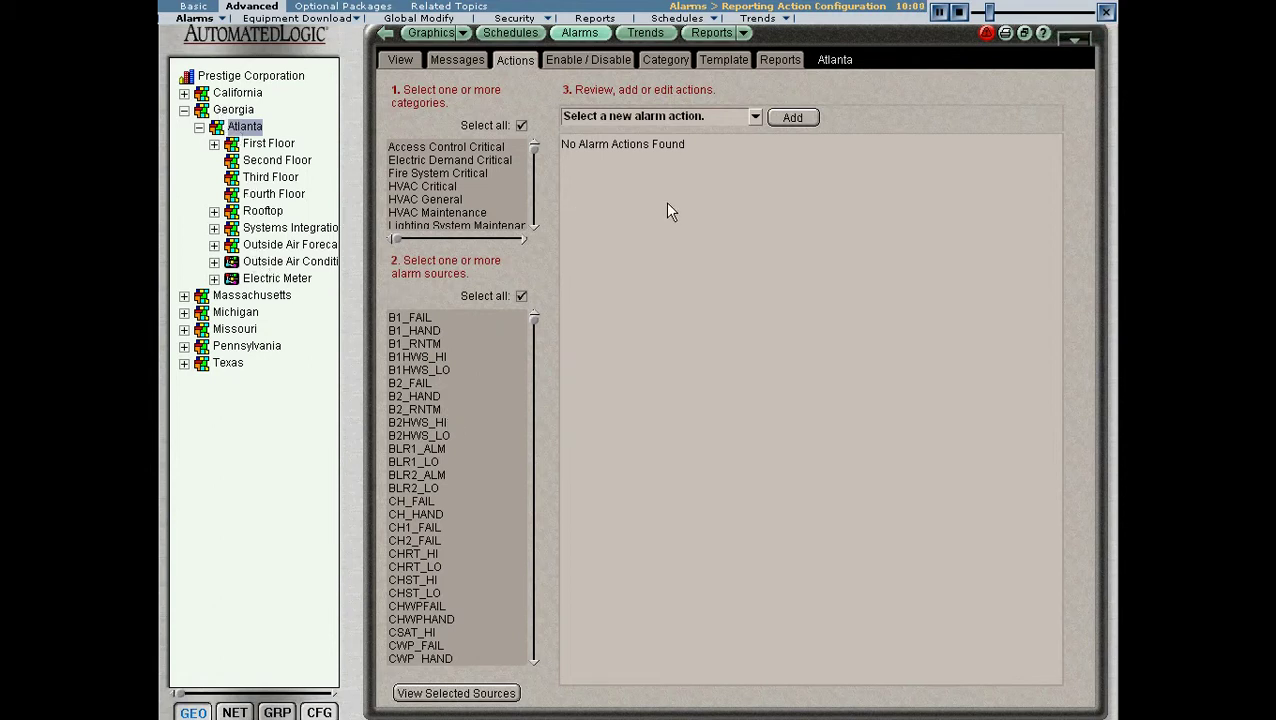
click(755, 118)
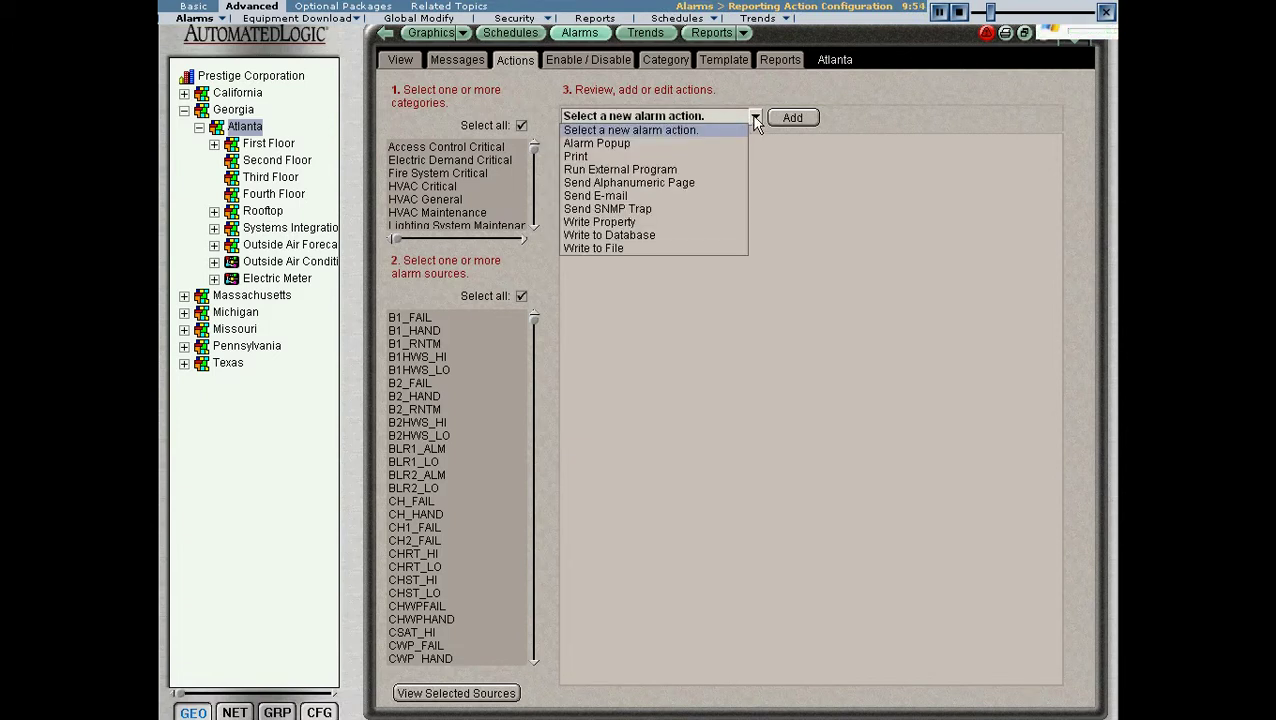
- Choose a Send E-mail action limited to HVAC Critical's FREEZE alarm source
click(596, 195)
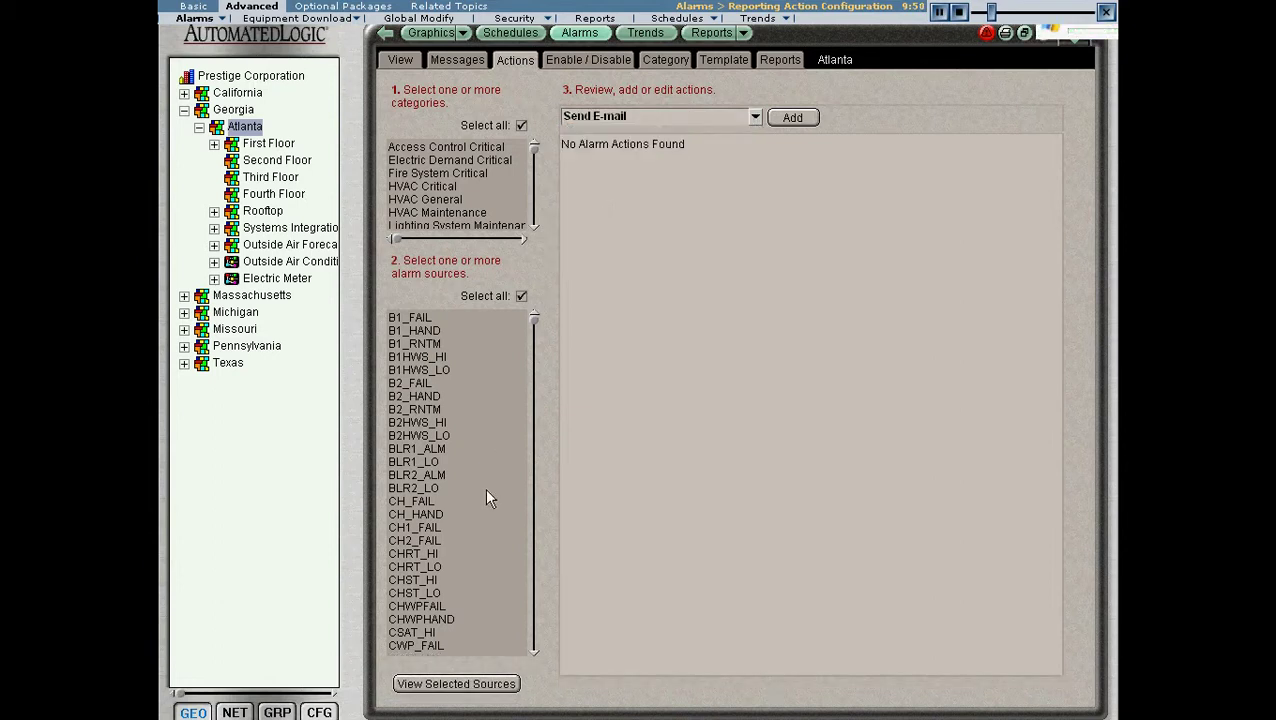
click(419, 183)
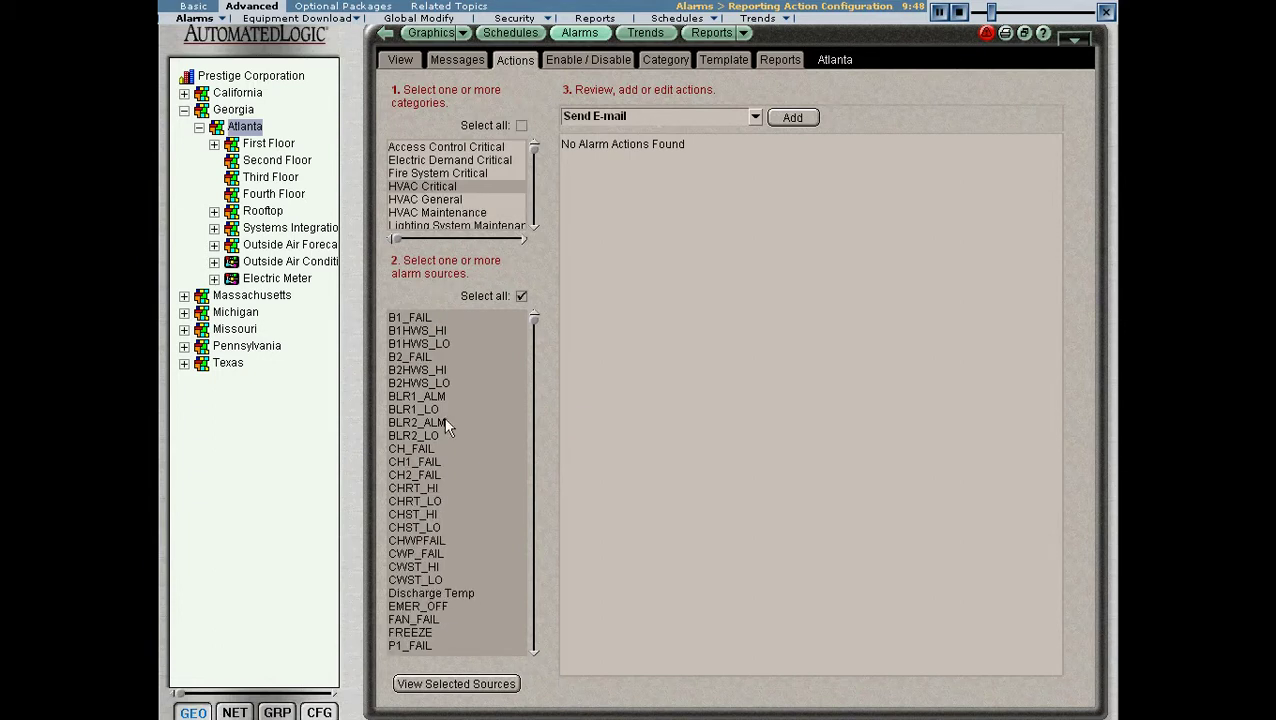
click(429, 632)
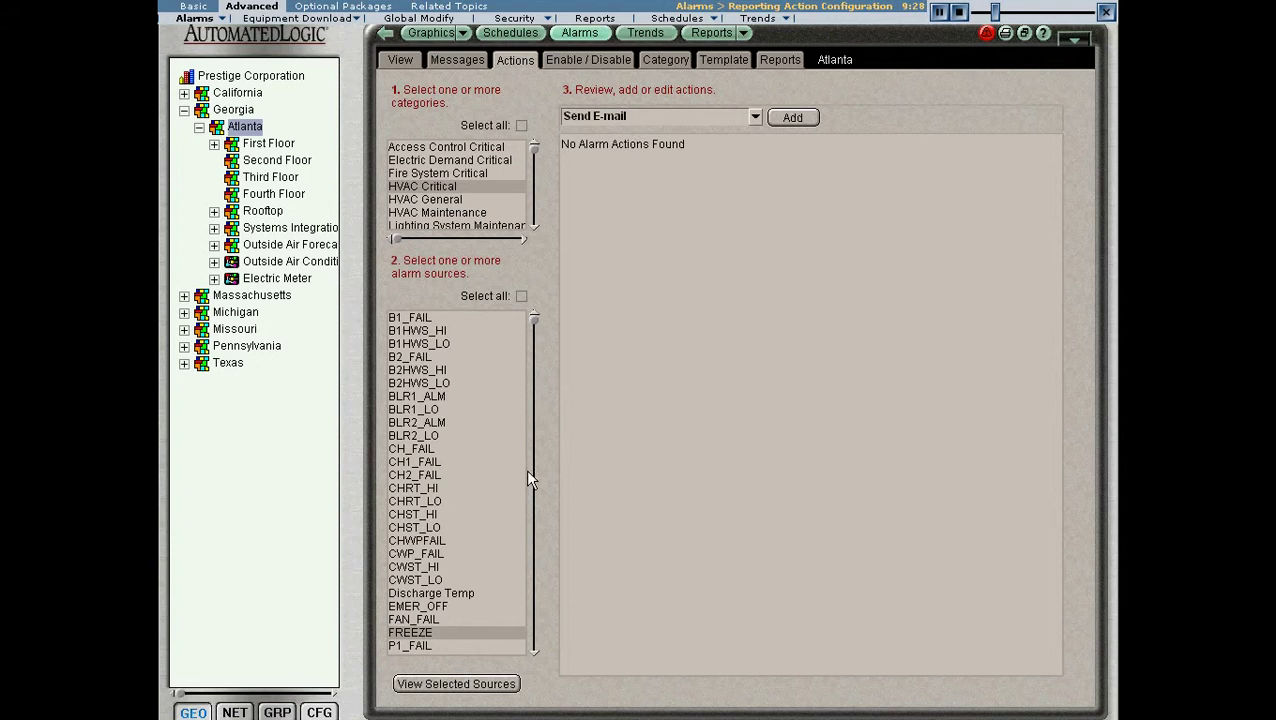
- Try adding Discharge Temp, CHST_HI and CH_FAIL, remove them, then add the FREEZE-only action
ctrl+click(427, 593)
ctrl+click(434, 514)
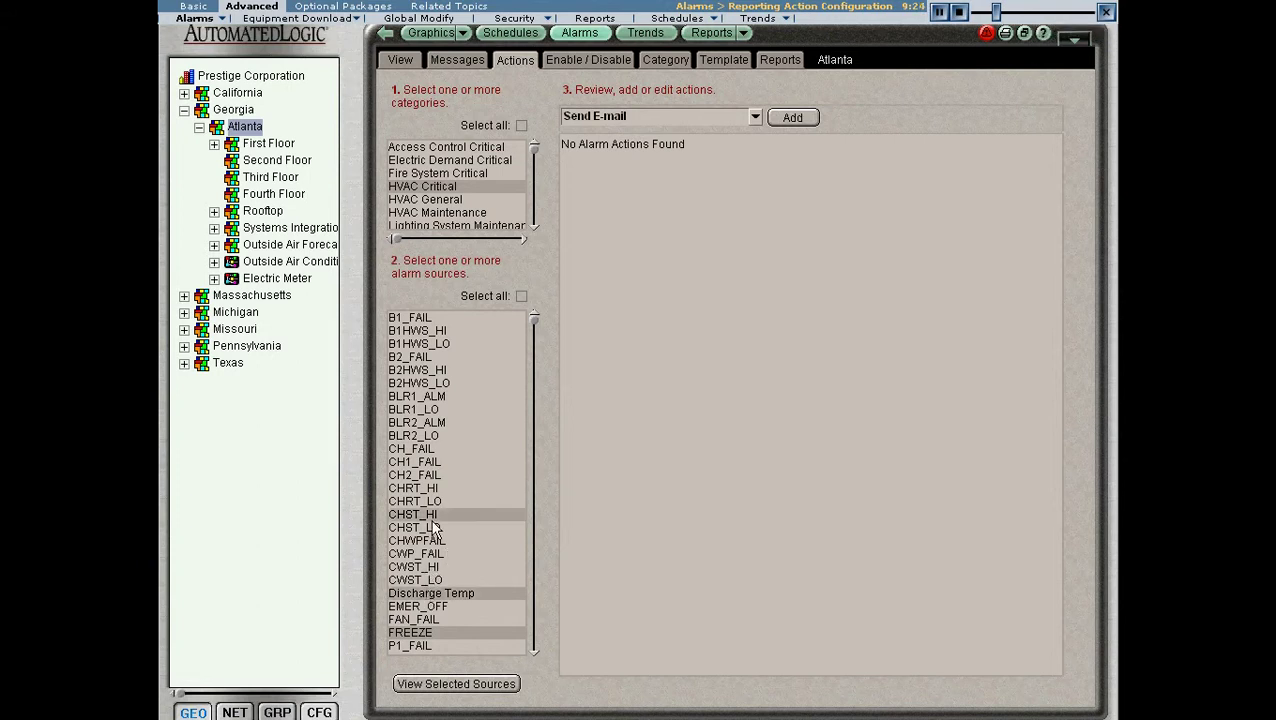
ctrl+click(432, 449)
ctrl+click(428, 449)
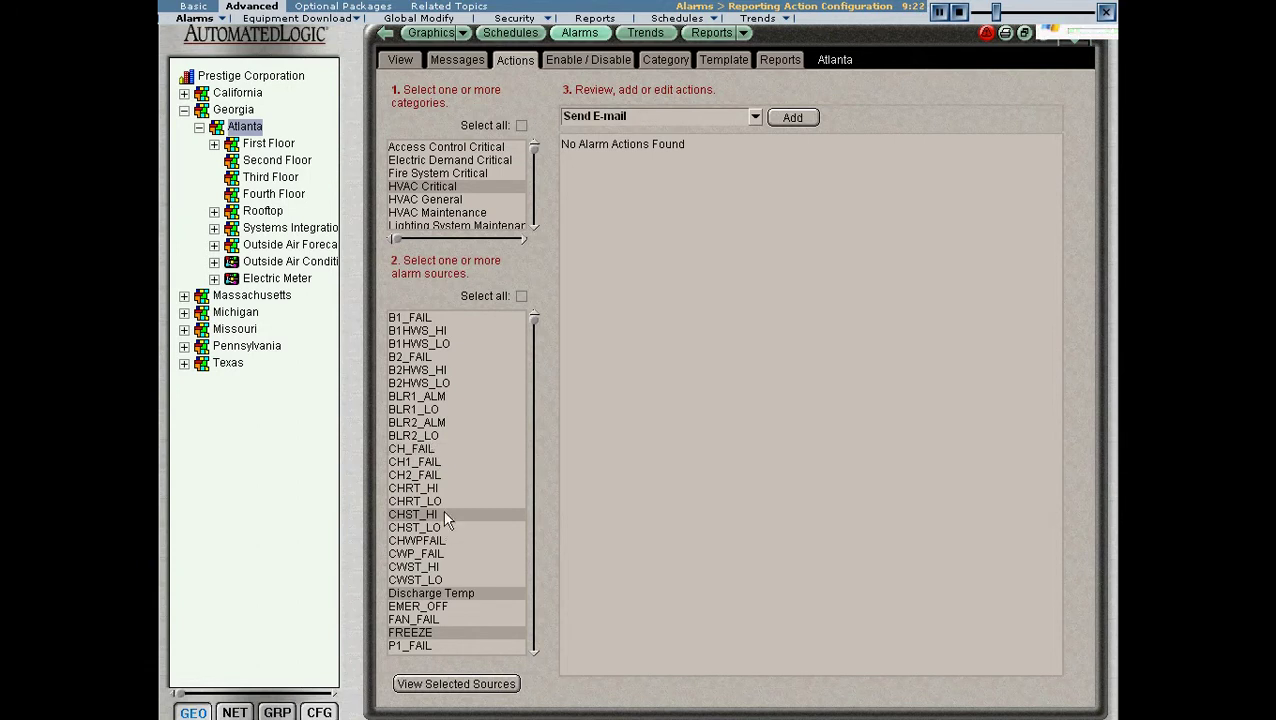
ctrl+click(443, 512)
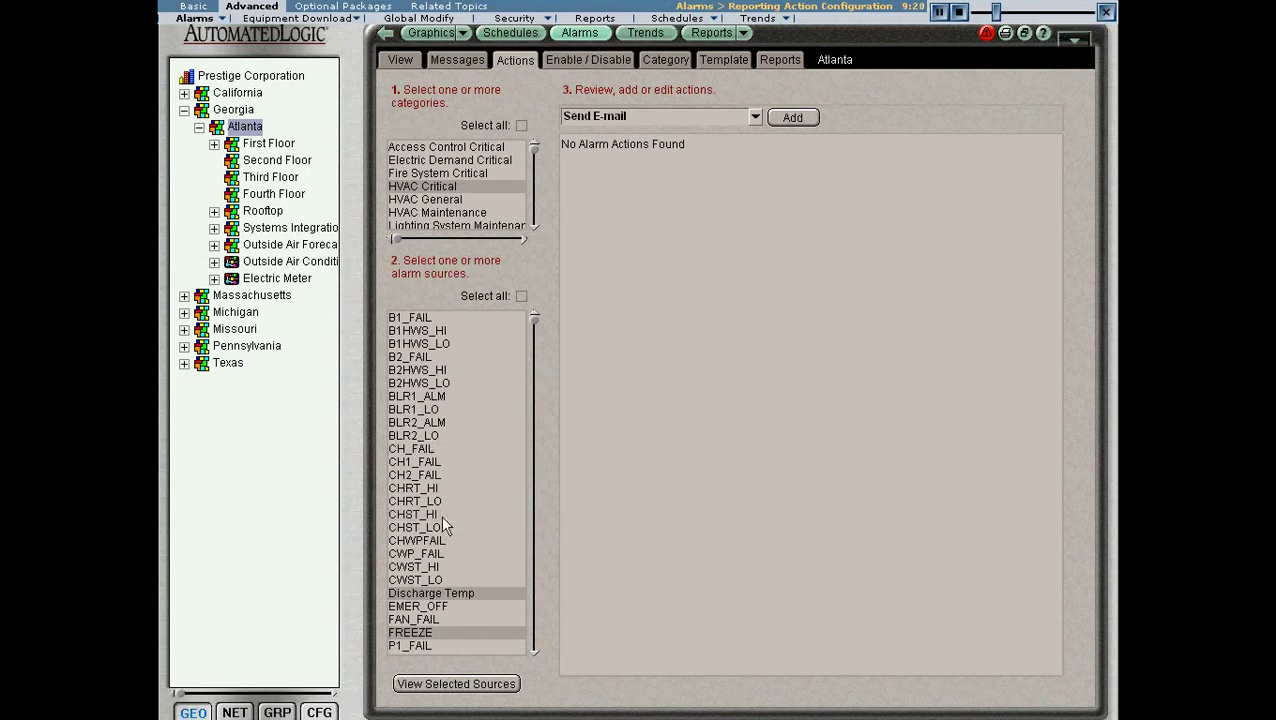
ctrl+click(478, 594)
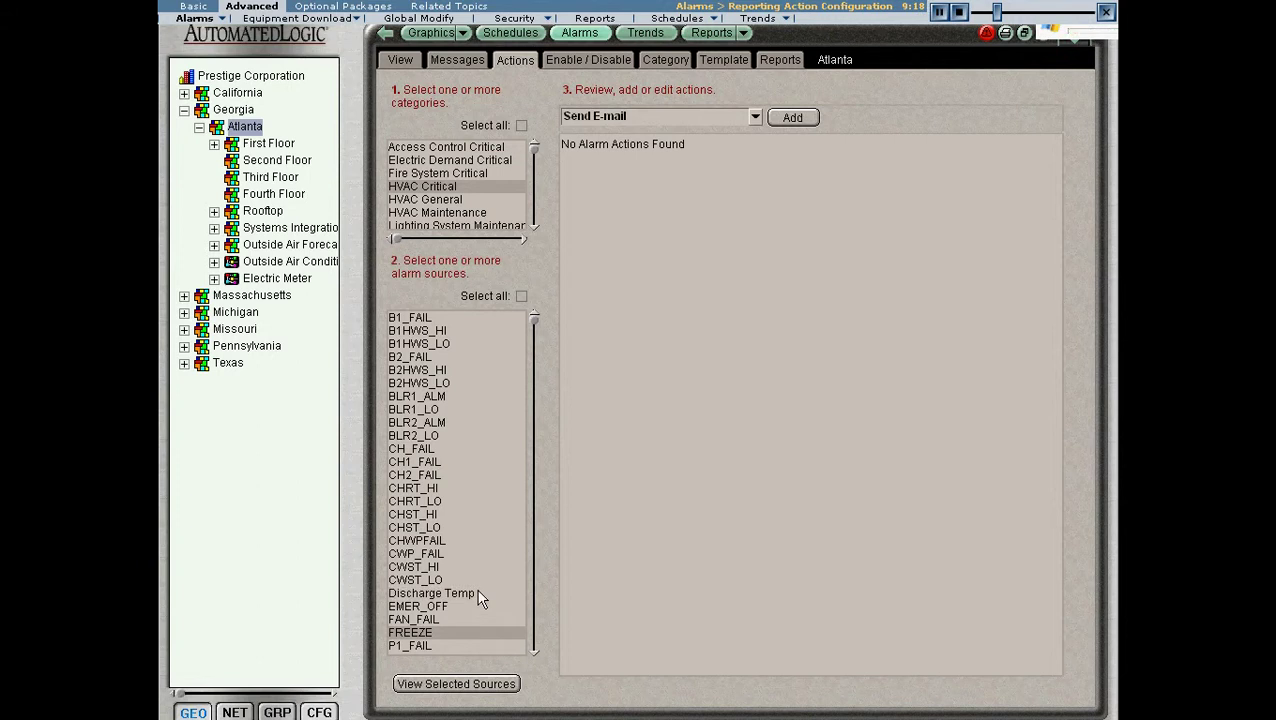
click(789, 118)
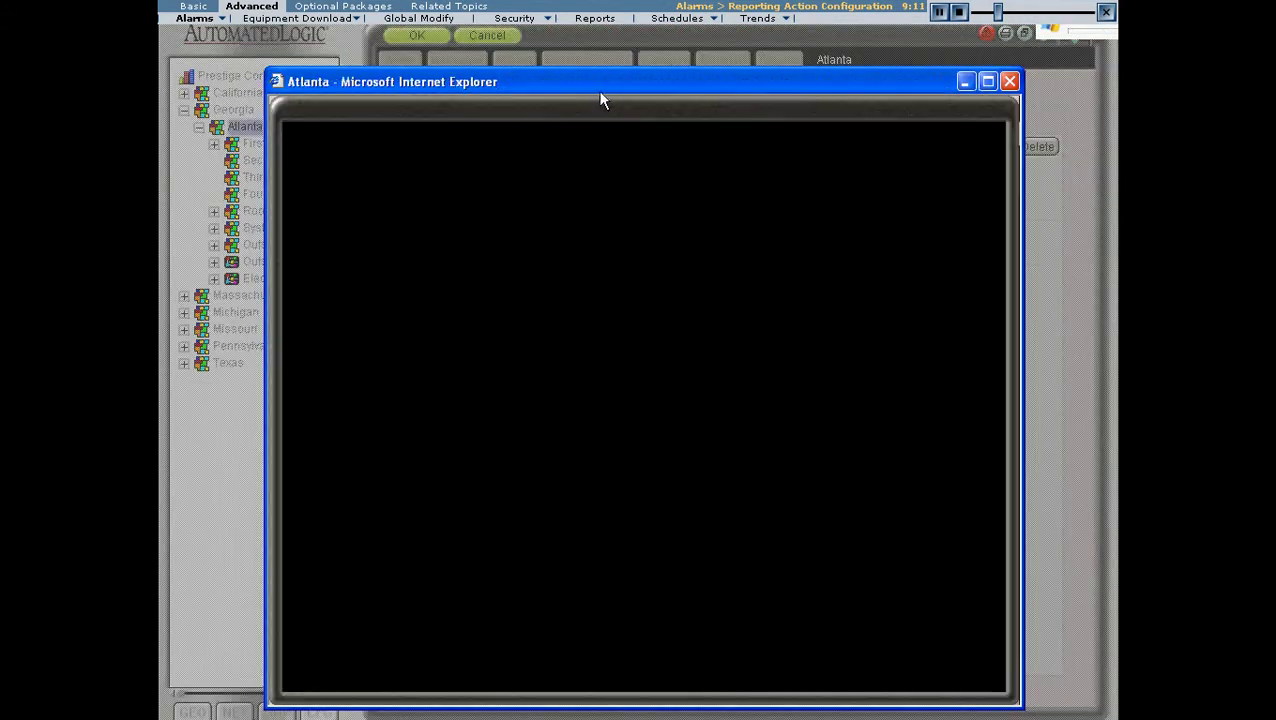
- Enter the recipient's e-mail address and change the sender to 'Prestige Corp BAS Server'
drag(599, 90, 600, 65)
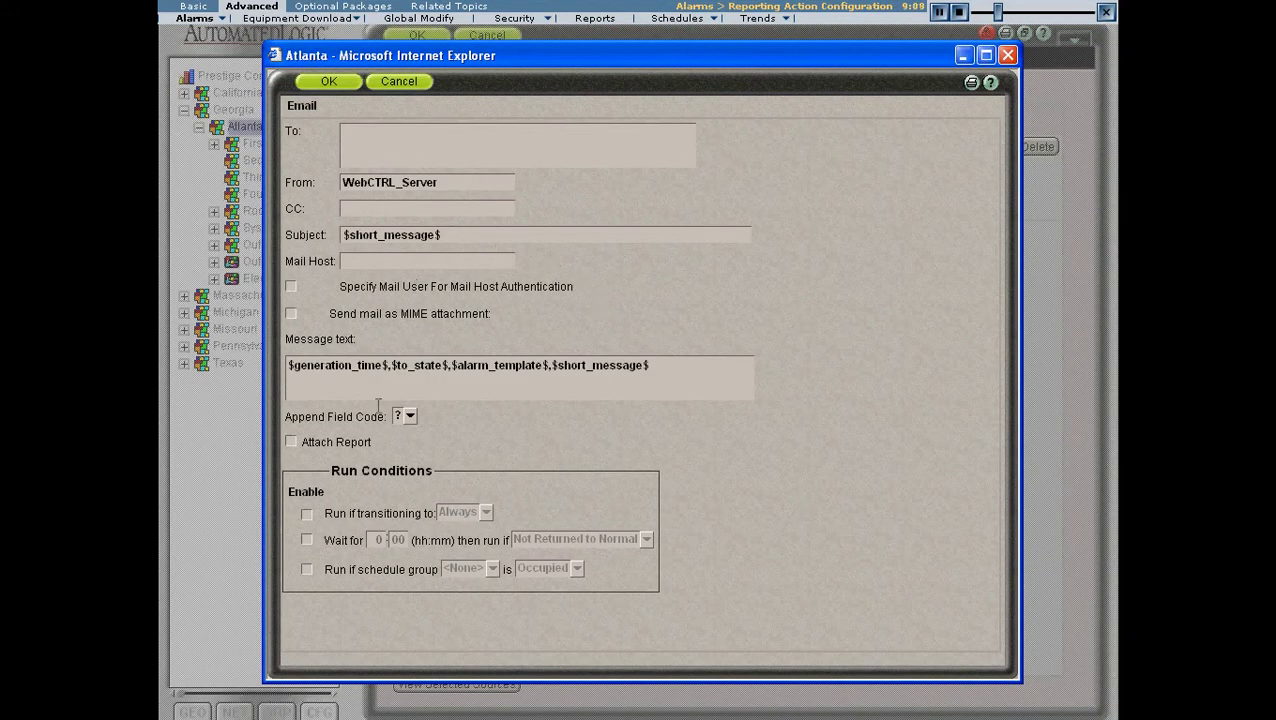
click(498, 129)
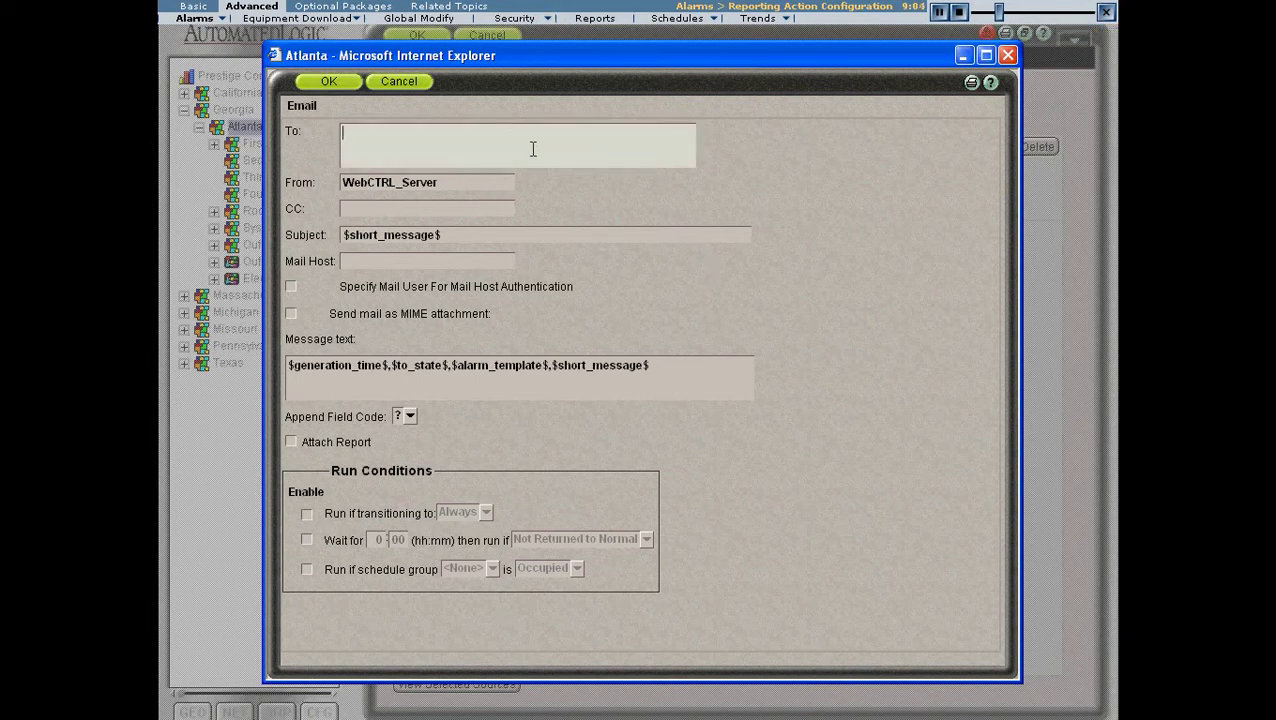
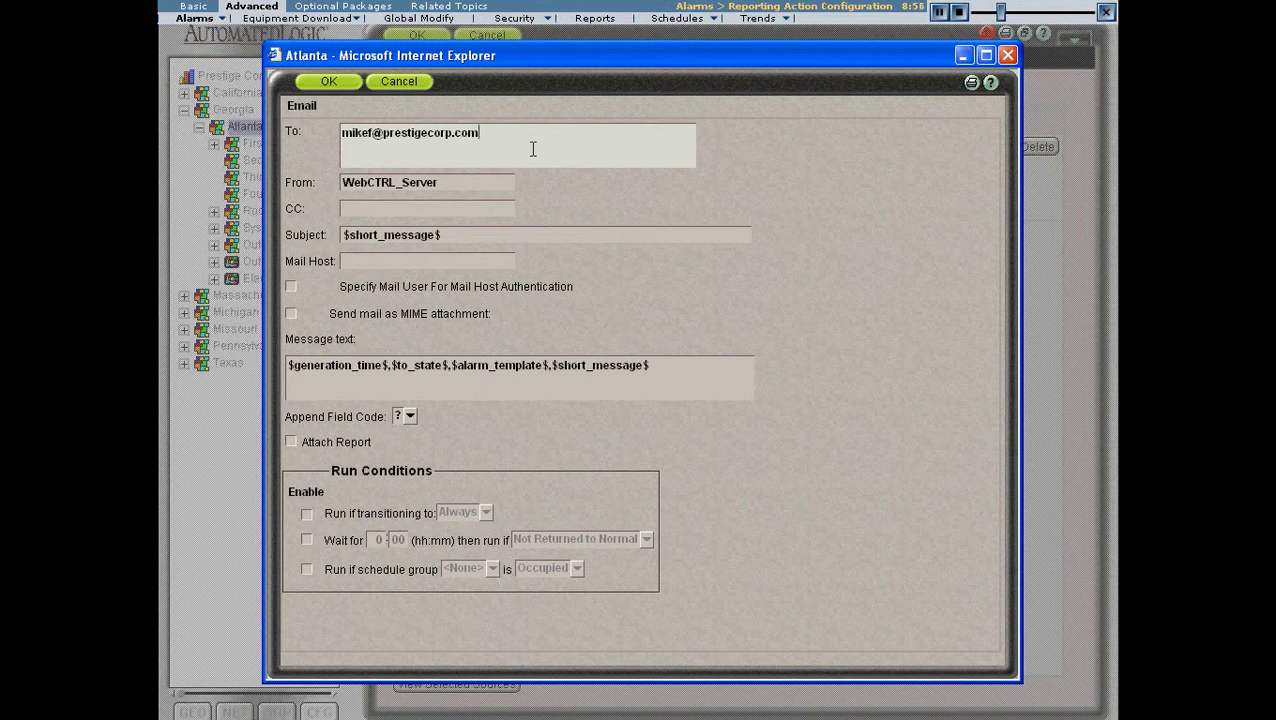
click(465, 183)
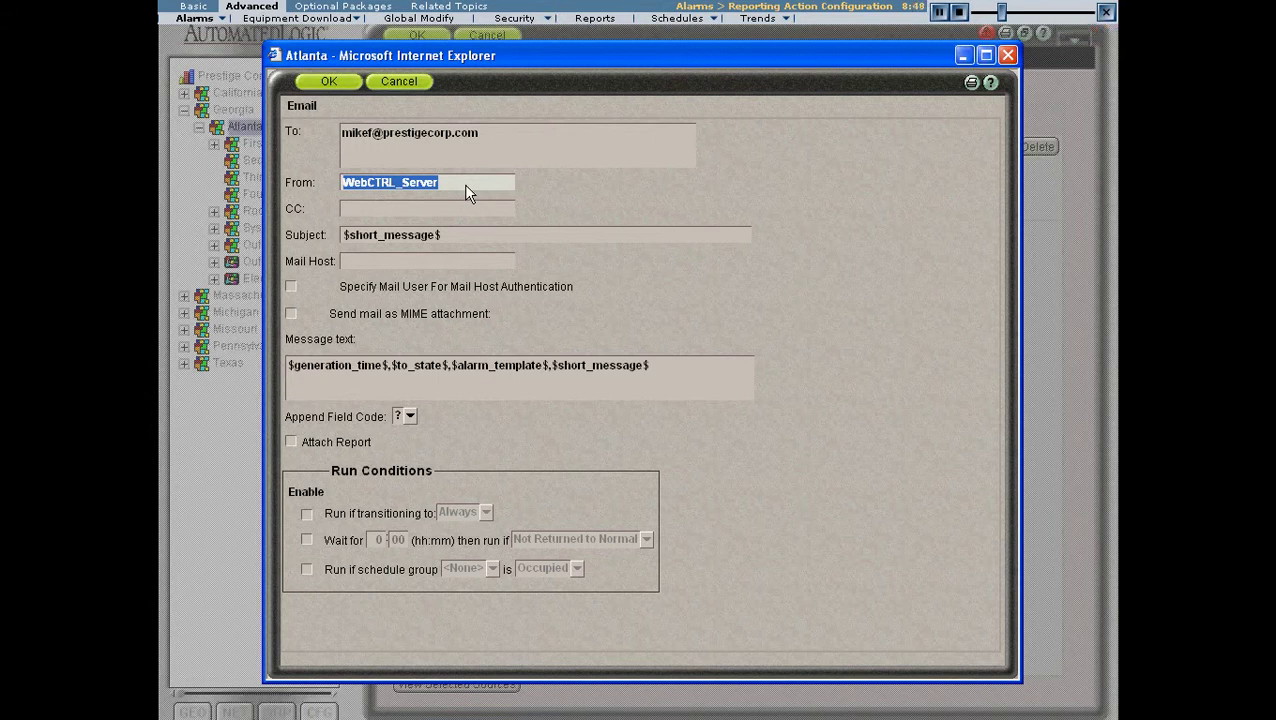
text(Prest)
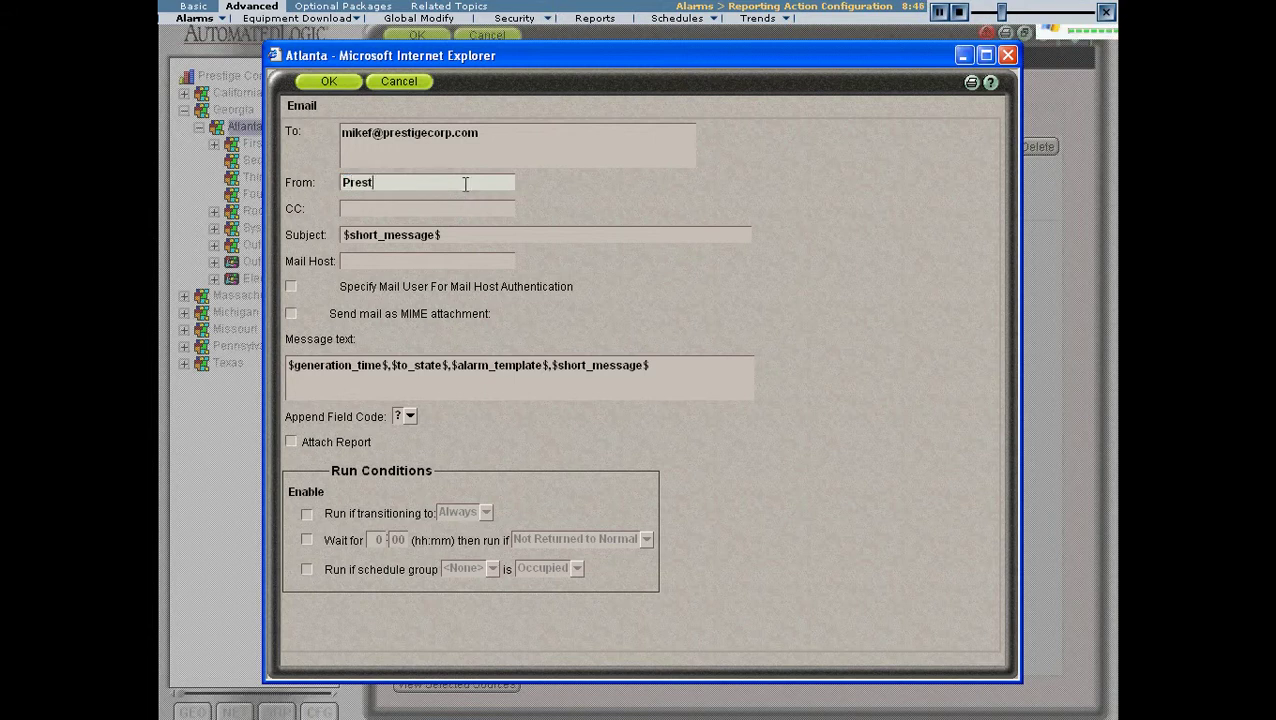
text(ige Co)
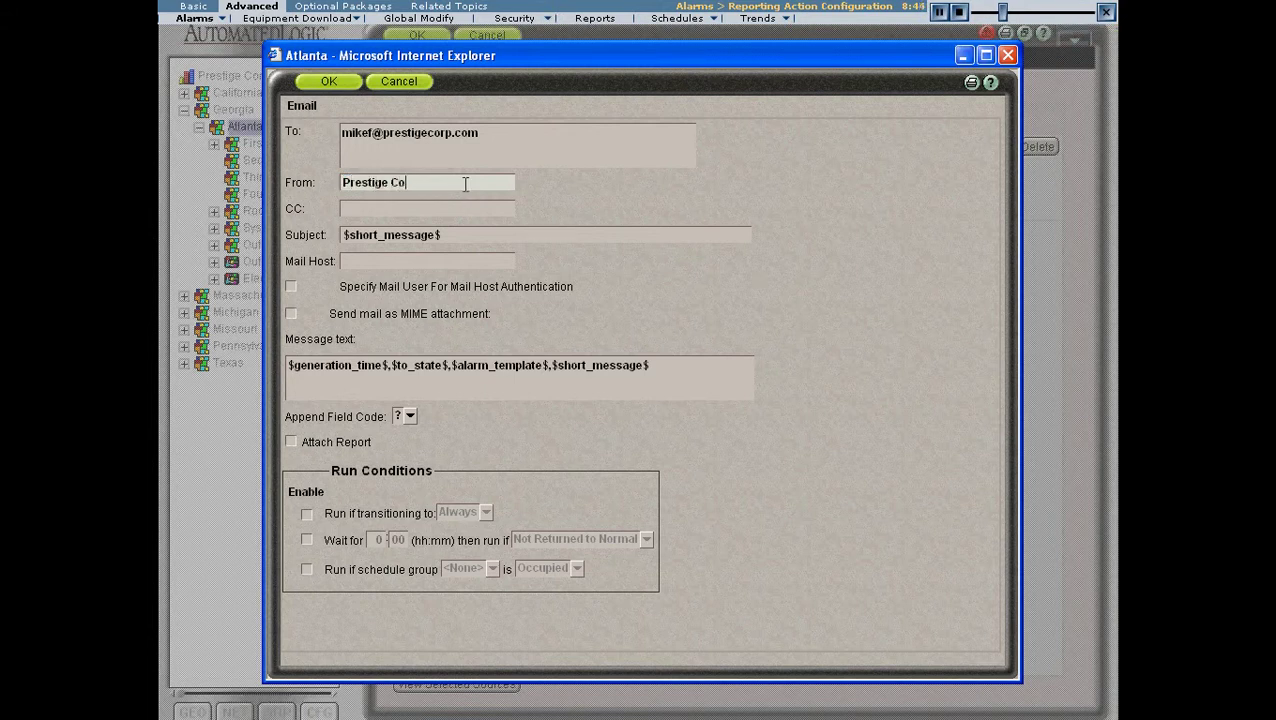
text(rp BAS )
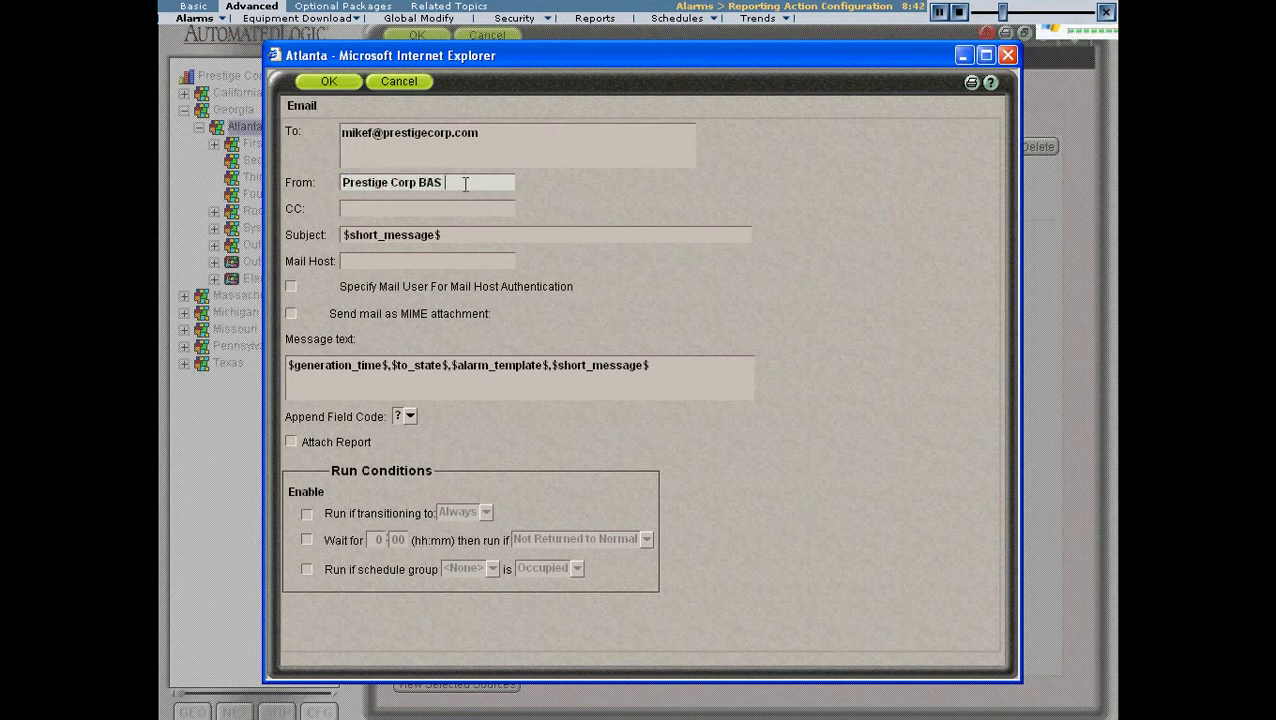
text(Ser)
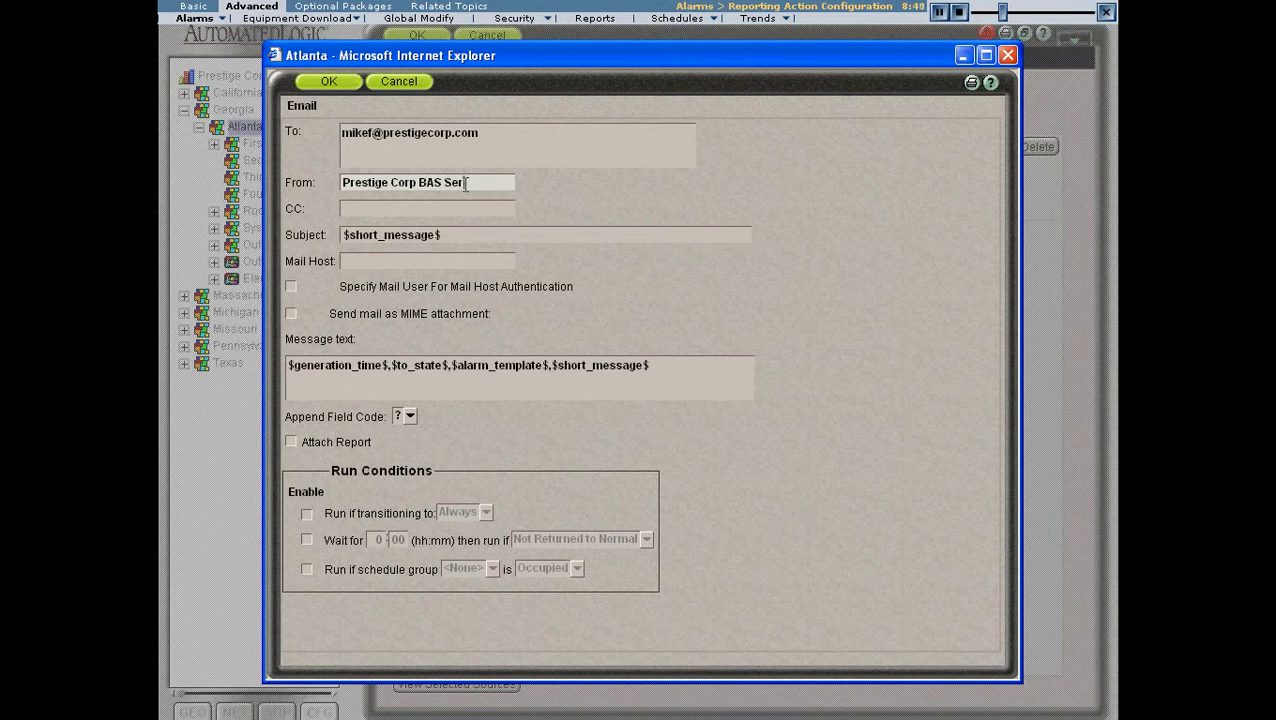
text(ver)
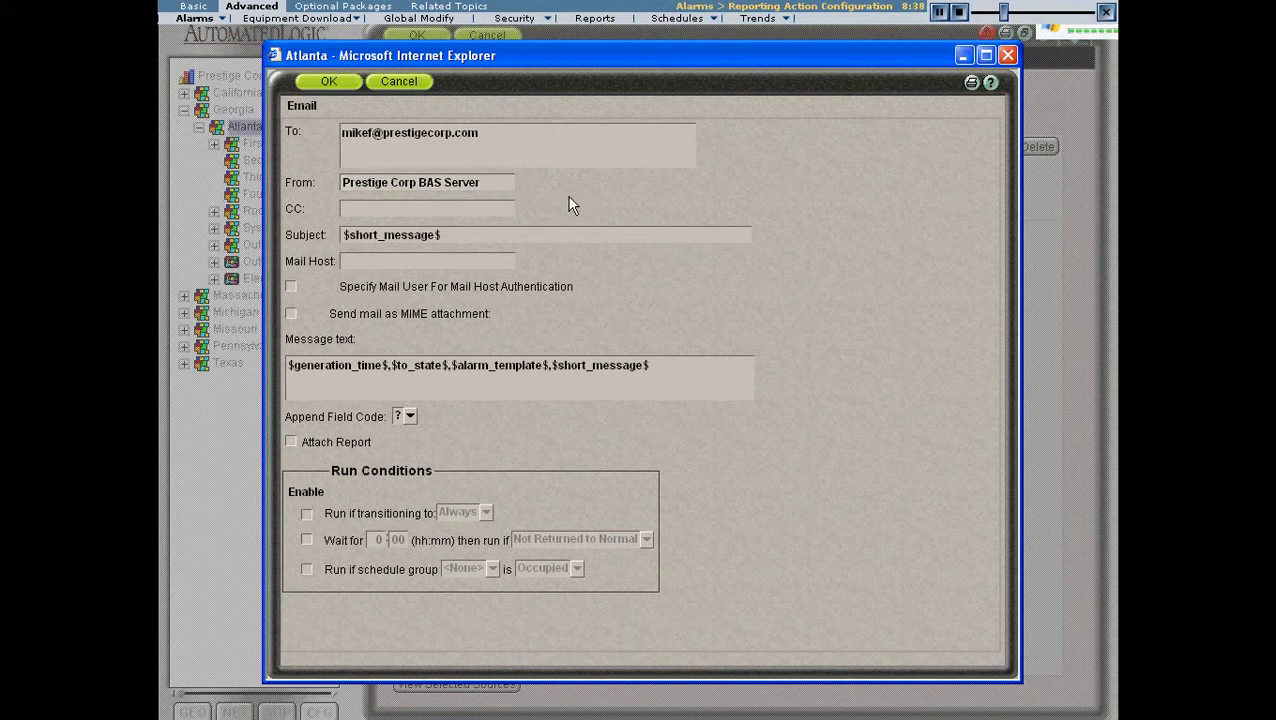
click(492, 210)
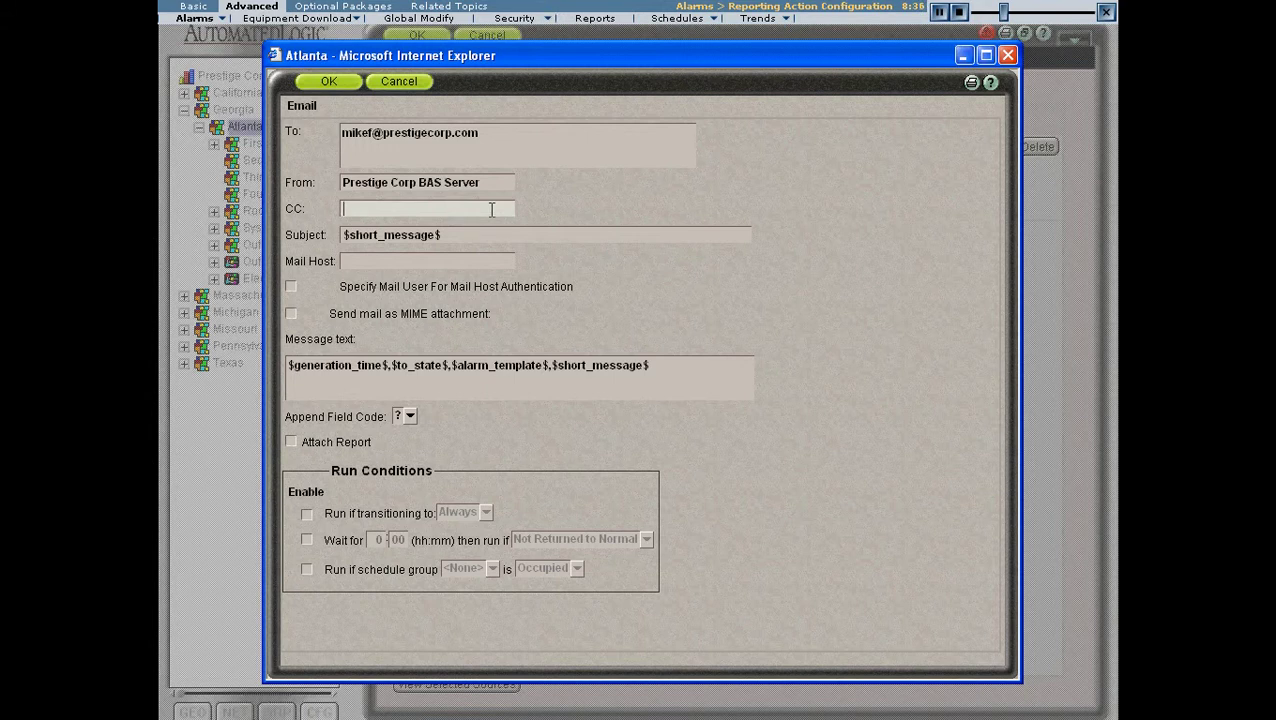
- Inspect the $short_message$ subject value, leaving it unchanged
click(481, 237)
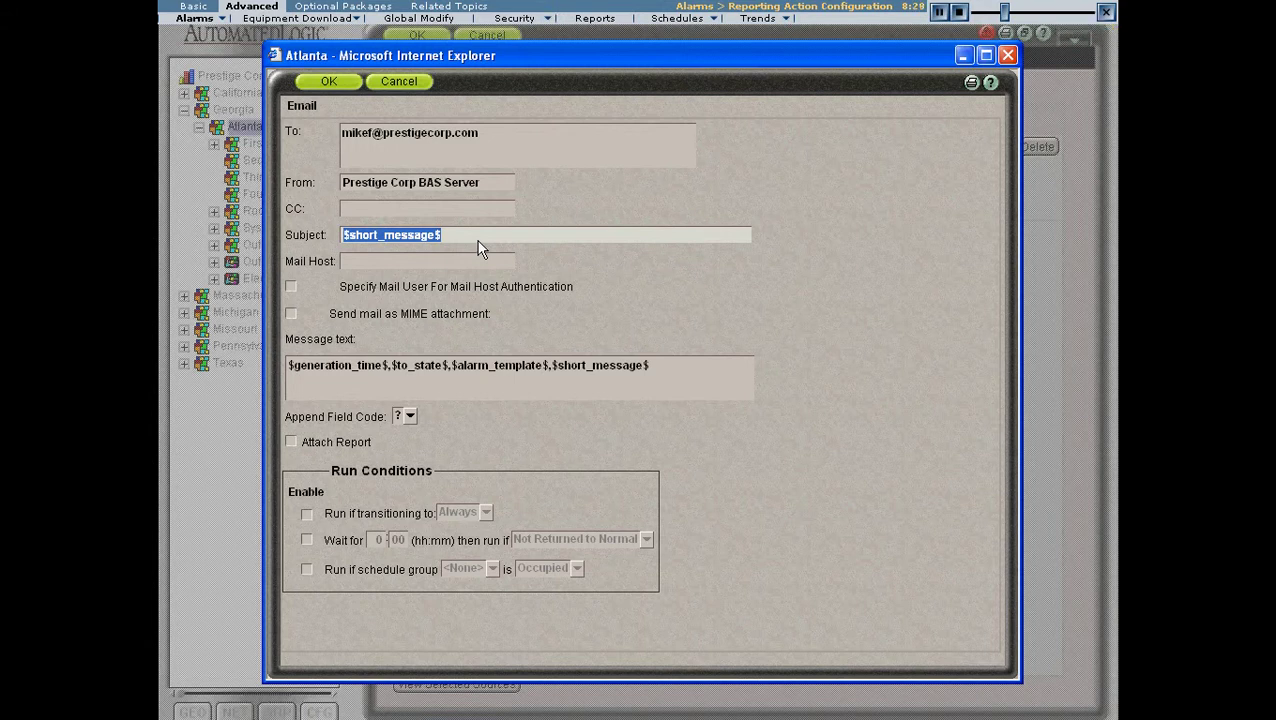
click(465, 236)
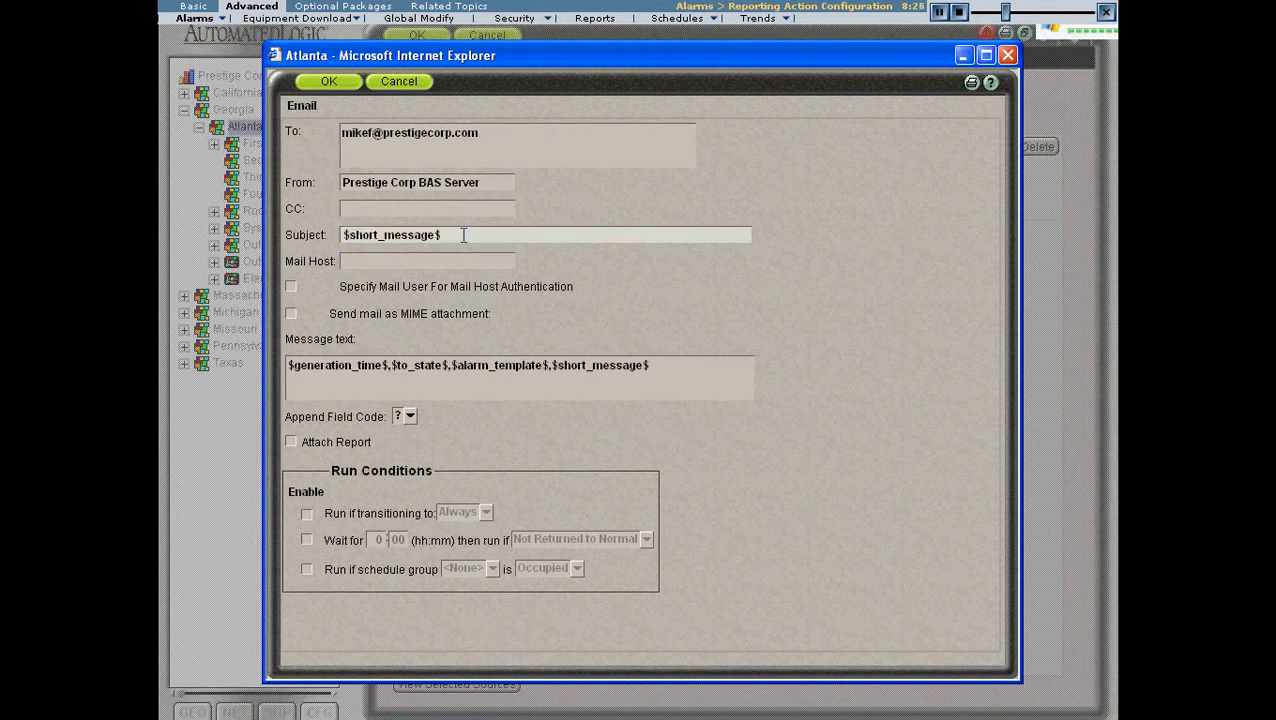
drag(445, 235, 437, 234)
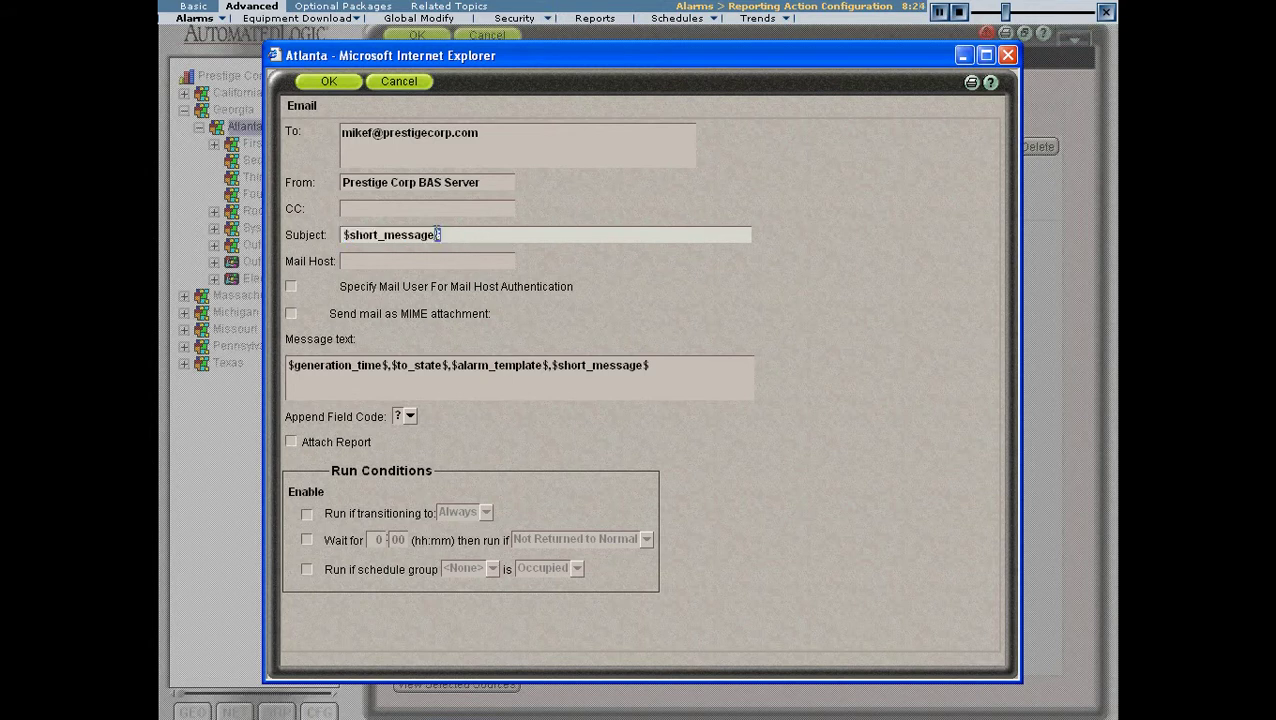
drag(350, 235, 342, 235)
click(537, 234)
drag(473, 236, 342, 236)
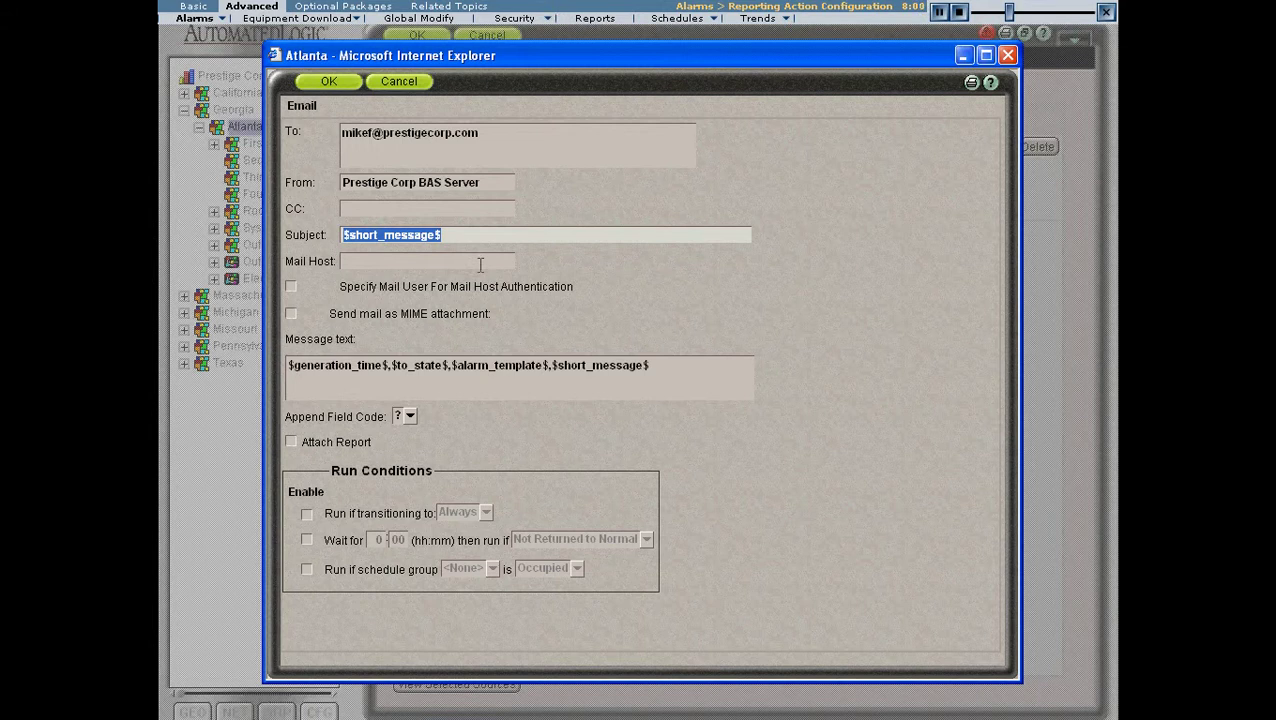
click(495, 236)
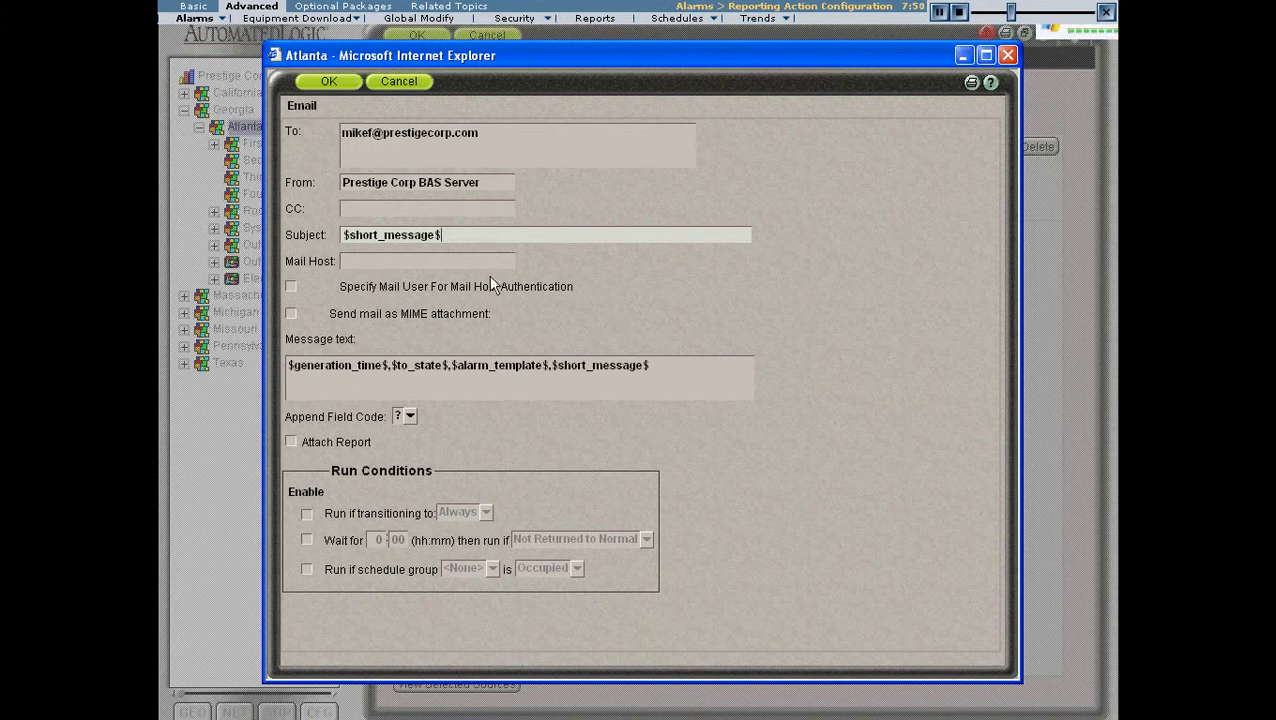
- Set the mail host to mail.prestigecorp.com
key(Tab)
text(mail.prestige)
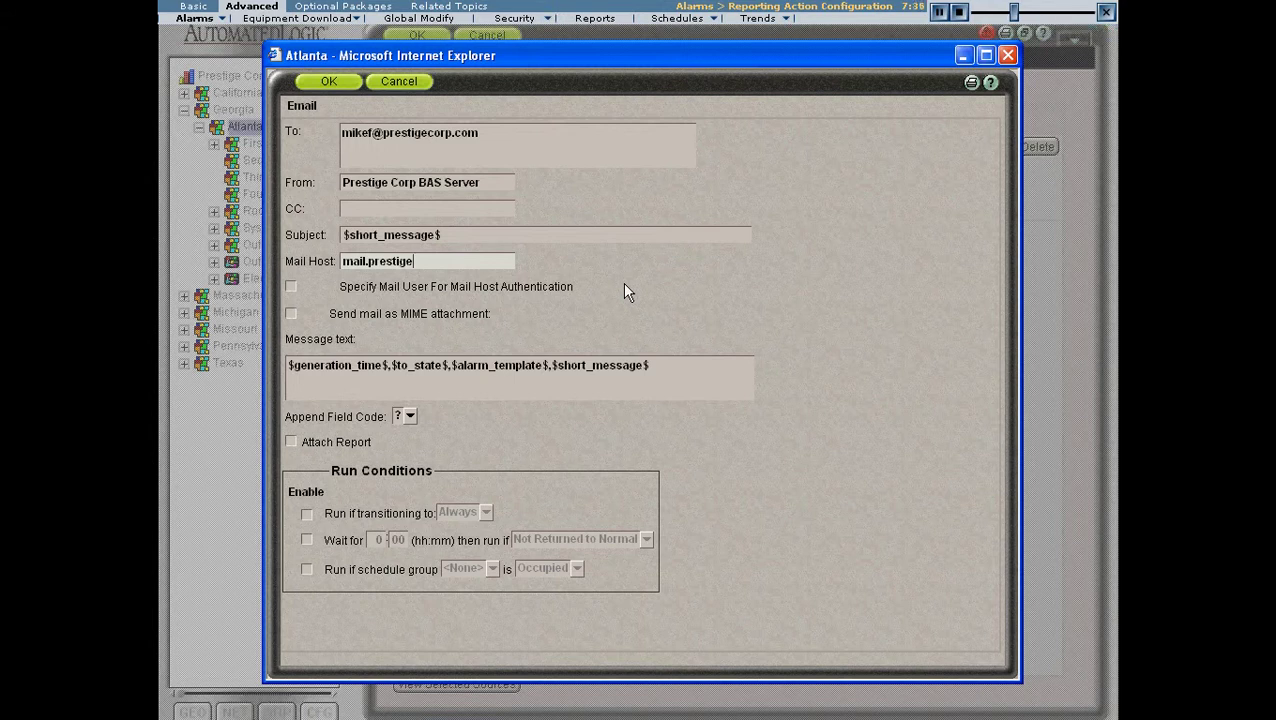
text(corp.com)
- Enable mail host authentication and enter the mail user name and its password
click(291, 288)
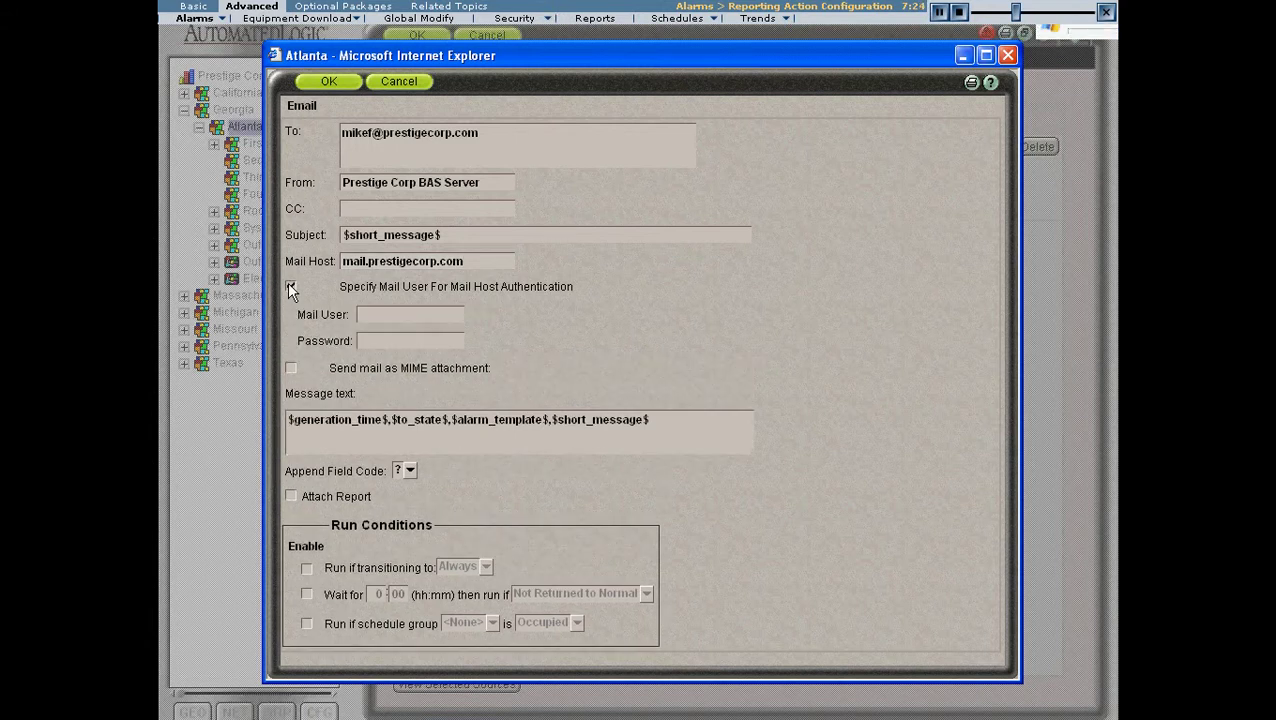
click(392, 315)
text(mike)
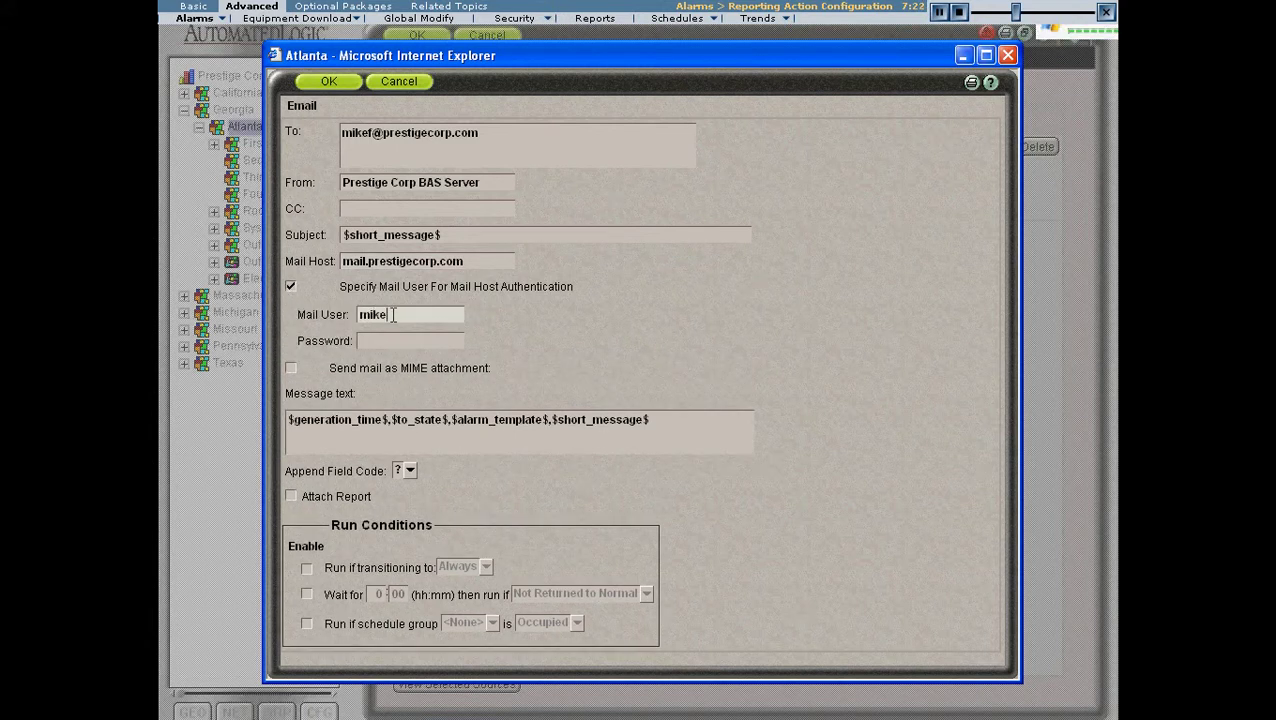
key(Tab)
double_click(392, 314)
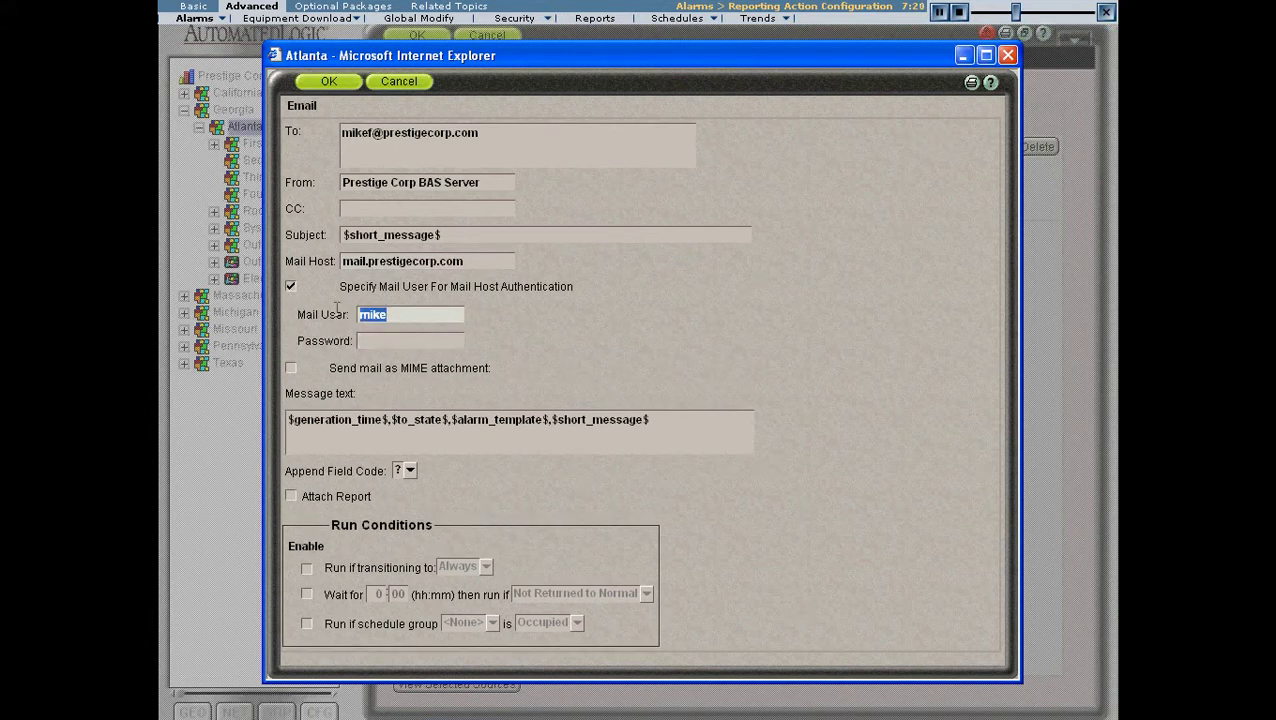
text(webctrl)
key(Tab)
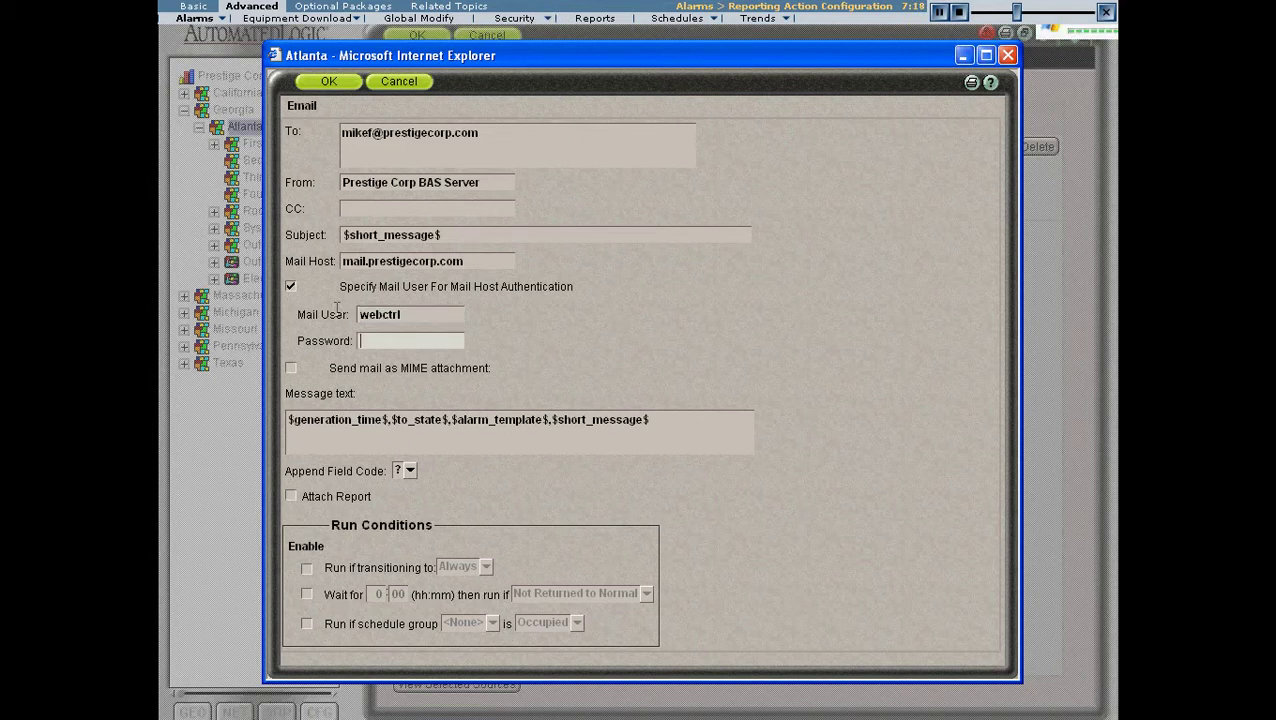
text(webctrl)
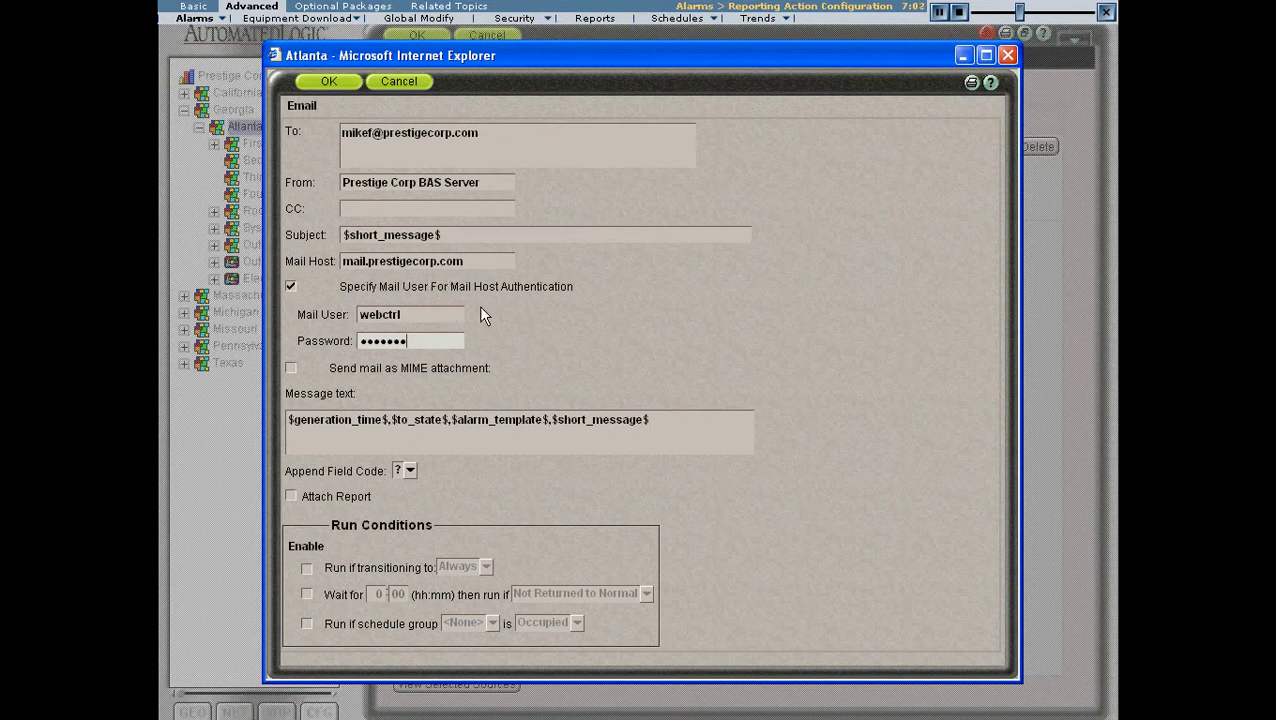
double_click(343, 368)
click(480, 384)
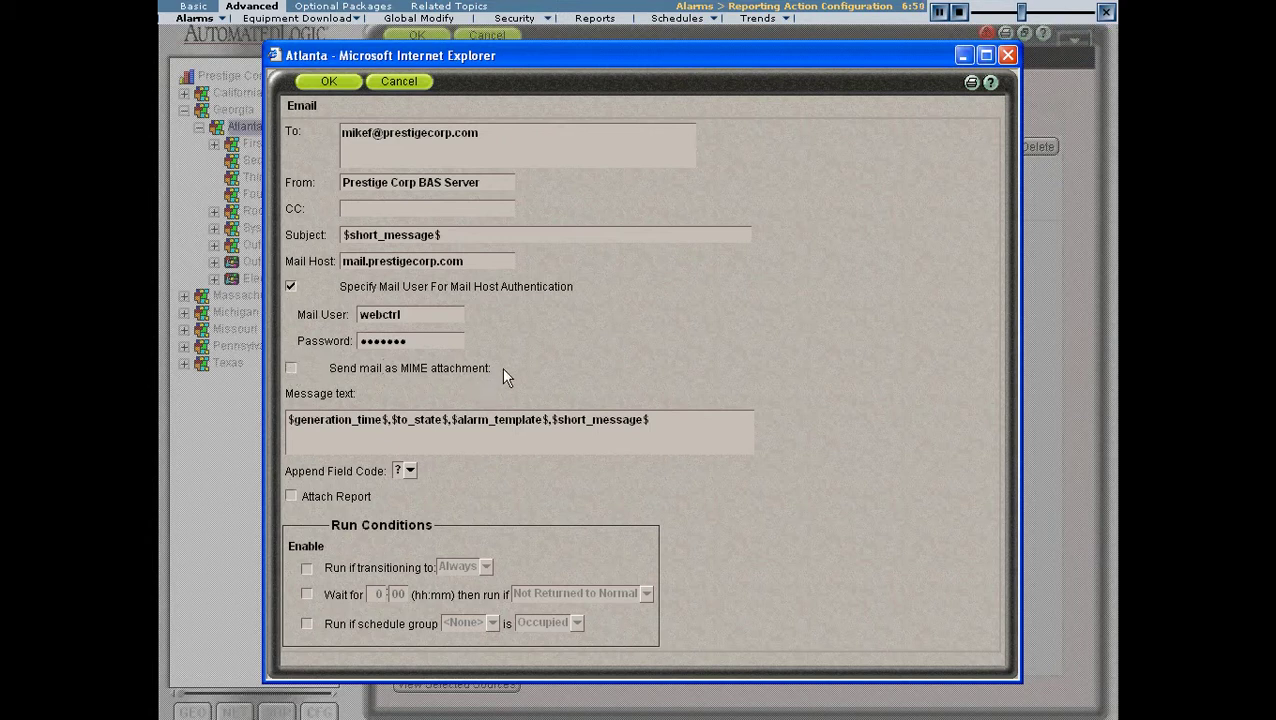
click(496, 436)
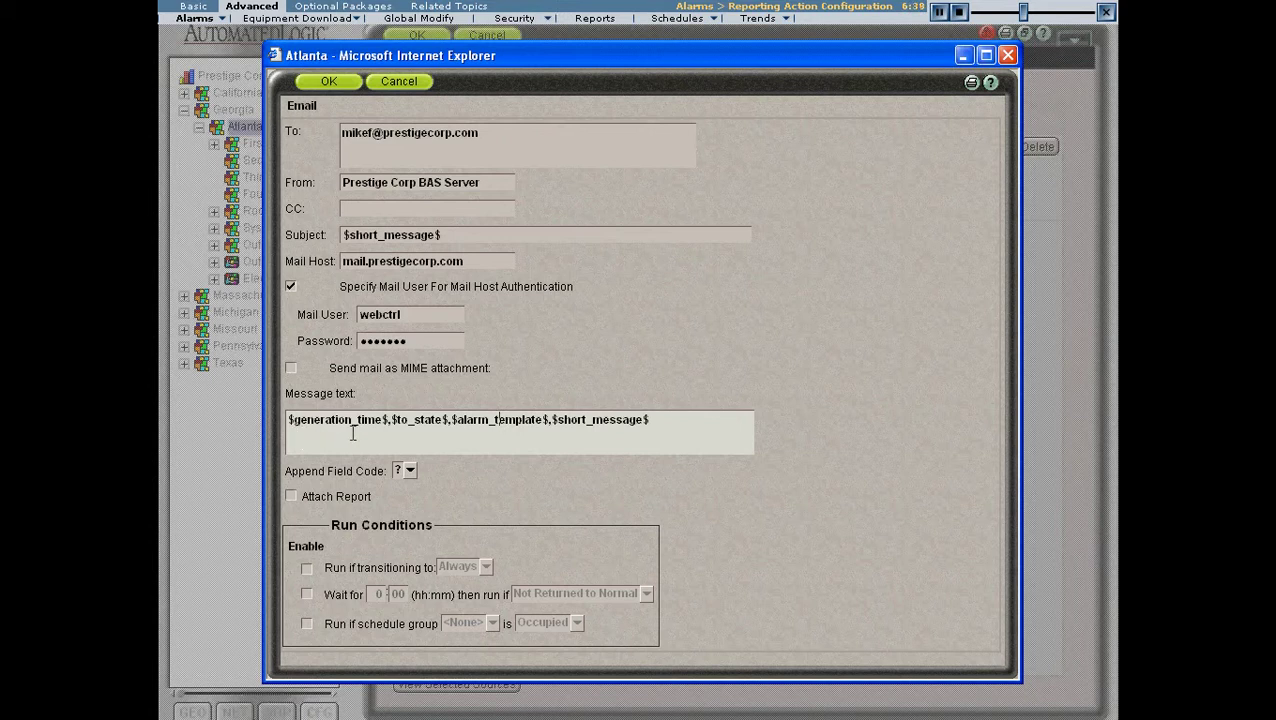
click(564, 436)
click(685, 426)
drag(661, 421, 555, 414)
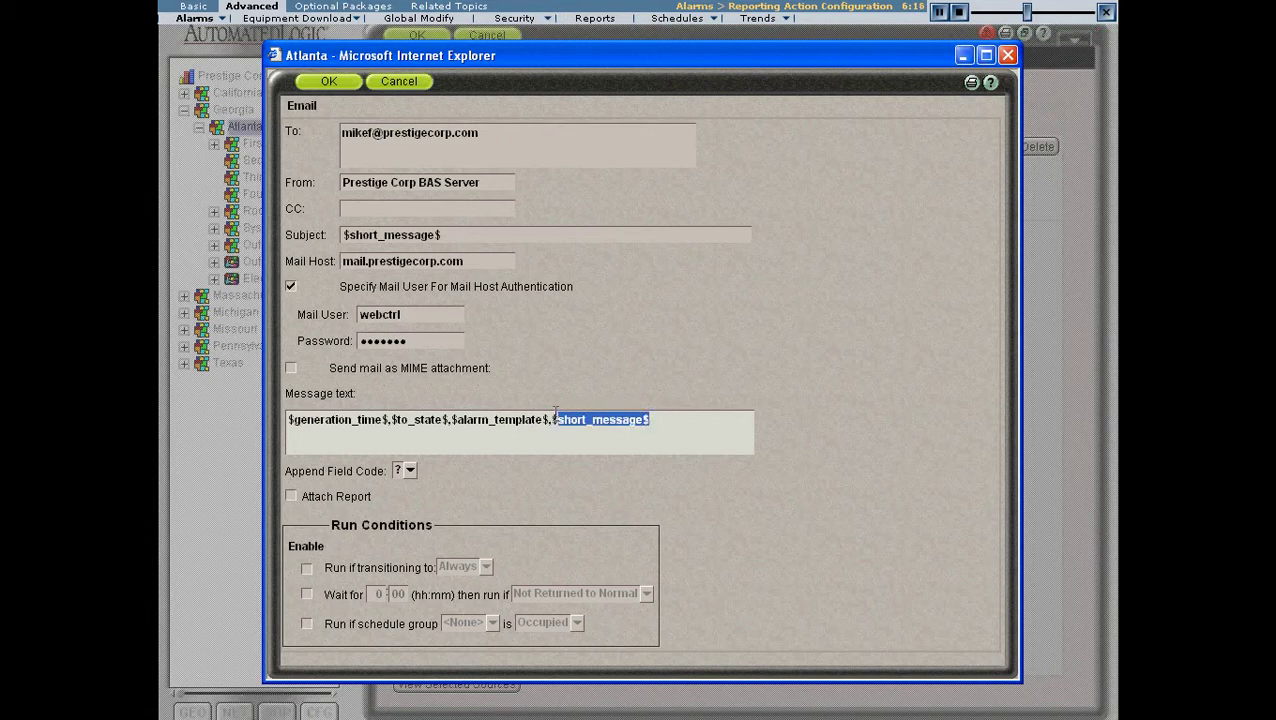
click(555, 433)
click(410, 471)
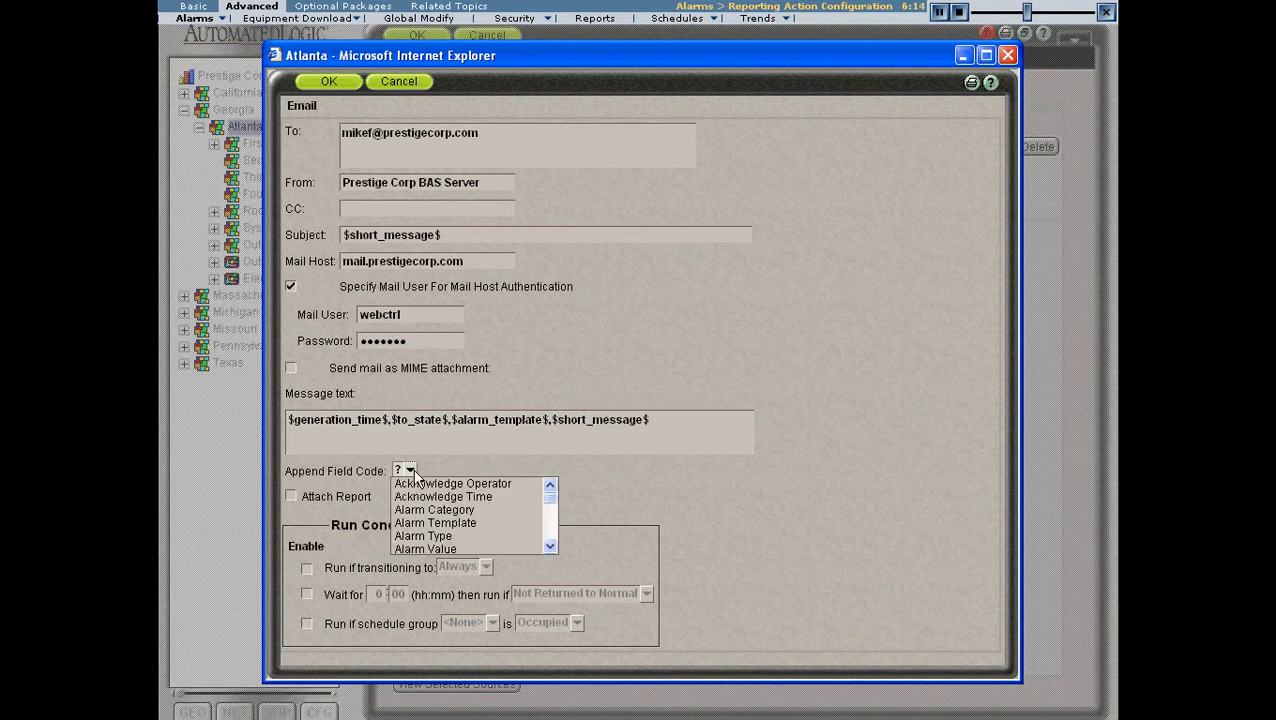
mouse_move(550, 495)
mouse_down()
mouse_move(551, 546)
mouse_move(562, 489)
mouse_up()
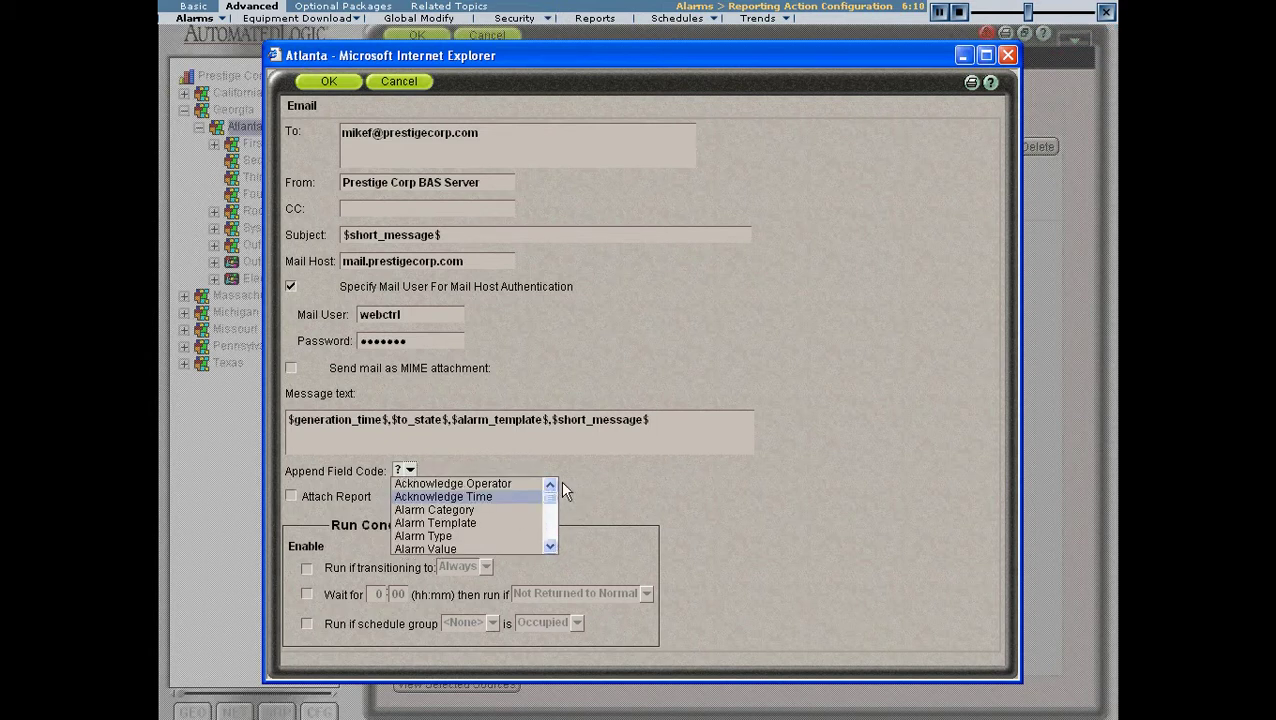
click(589, 466)
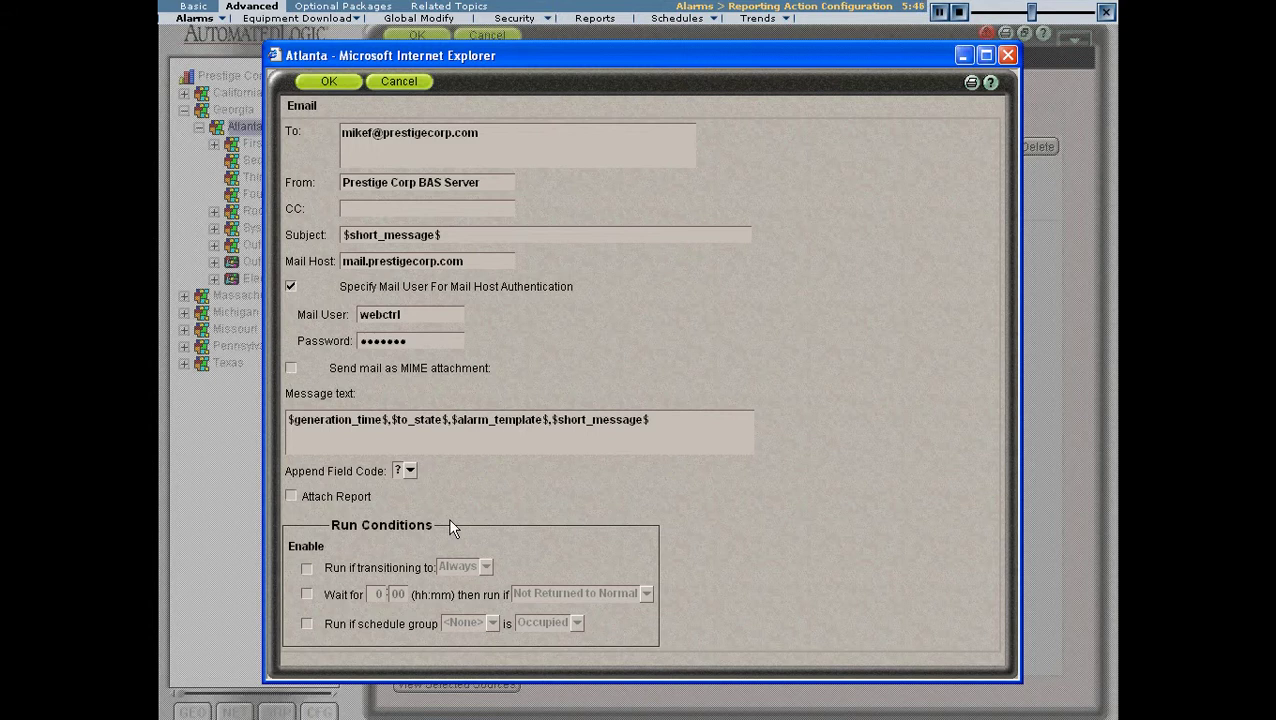
- Try the 'Run if transitioning to' condition, keeping In Alarm as the state
click(505, 130)
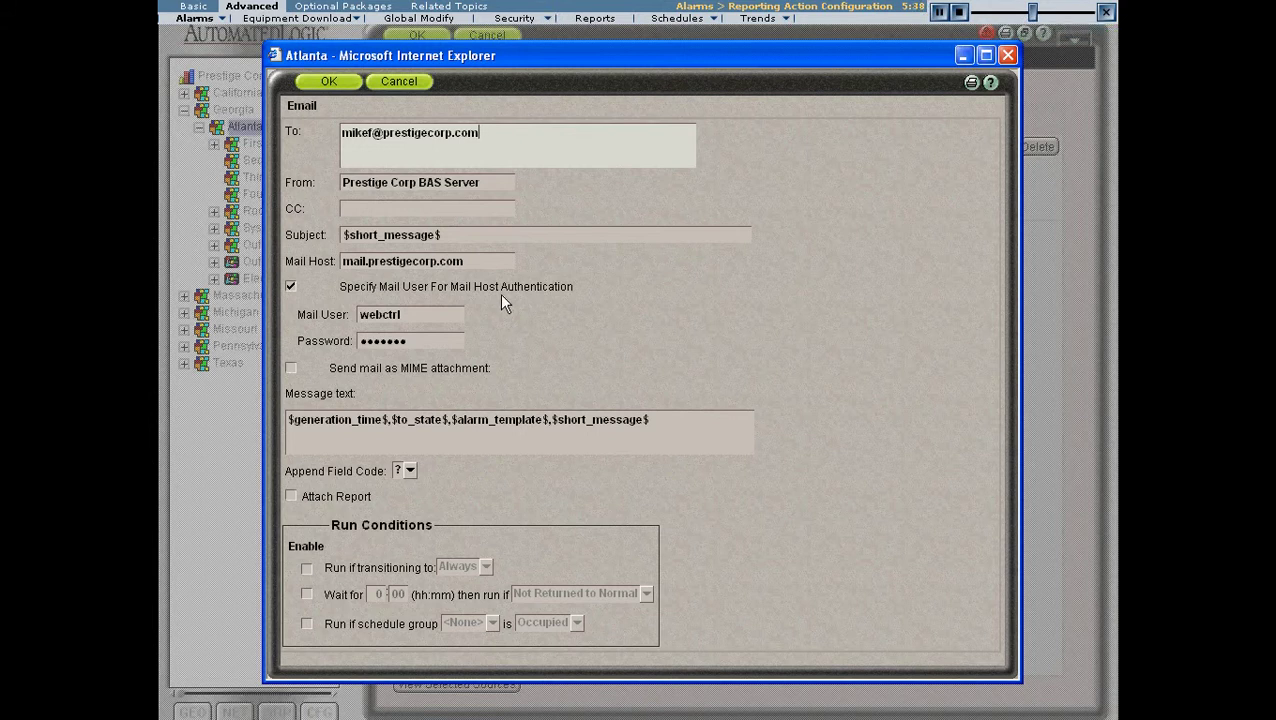
click(306, 568)
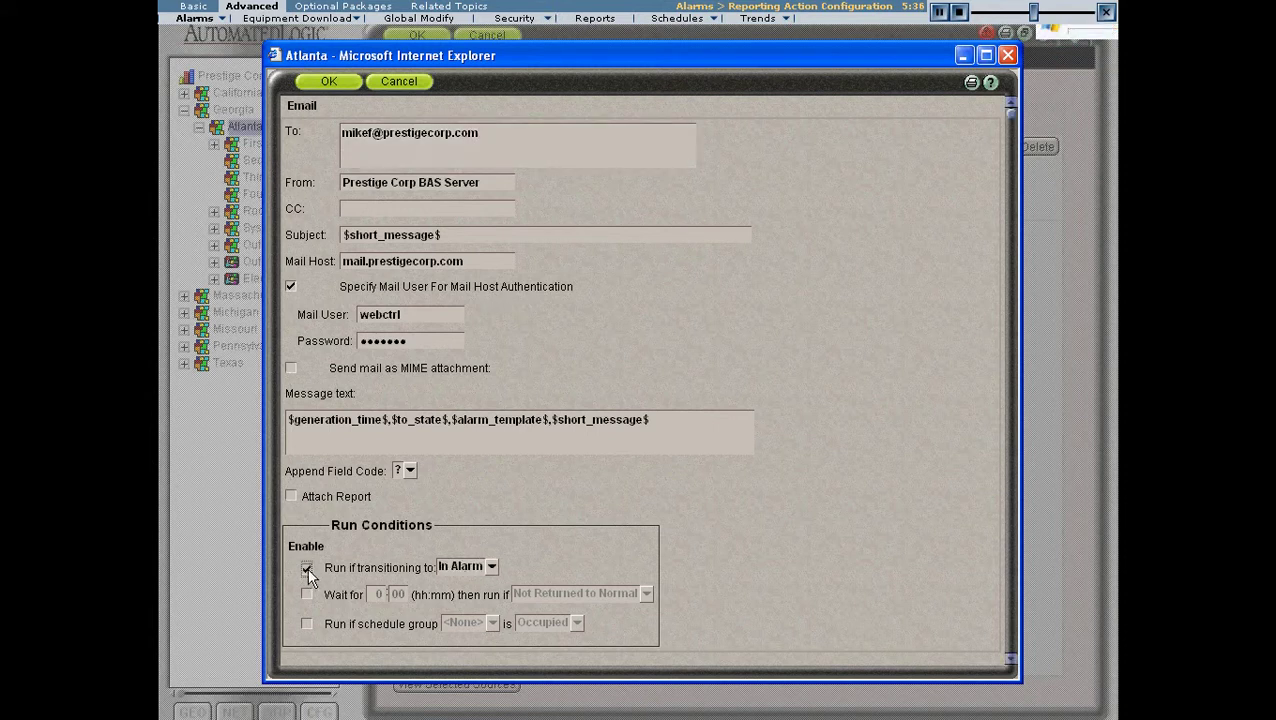
click(492, 567)
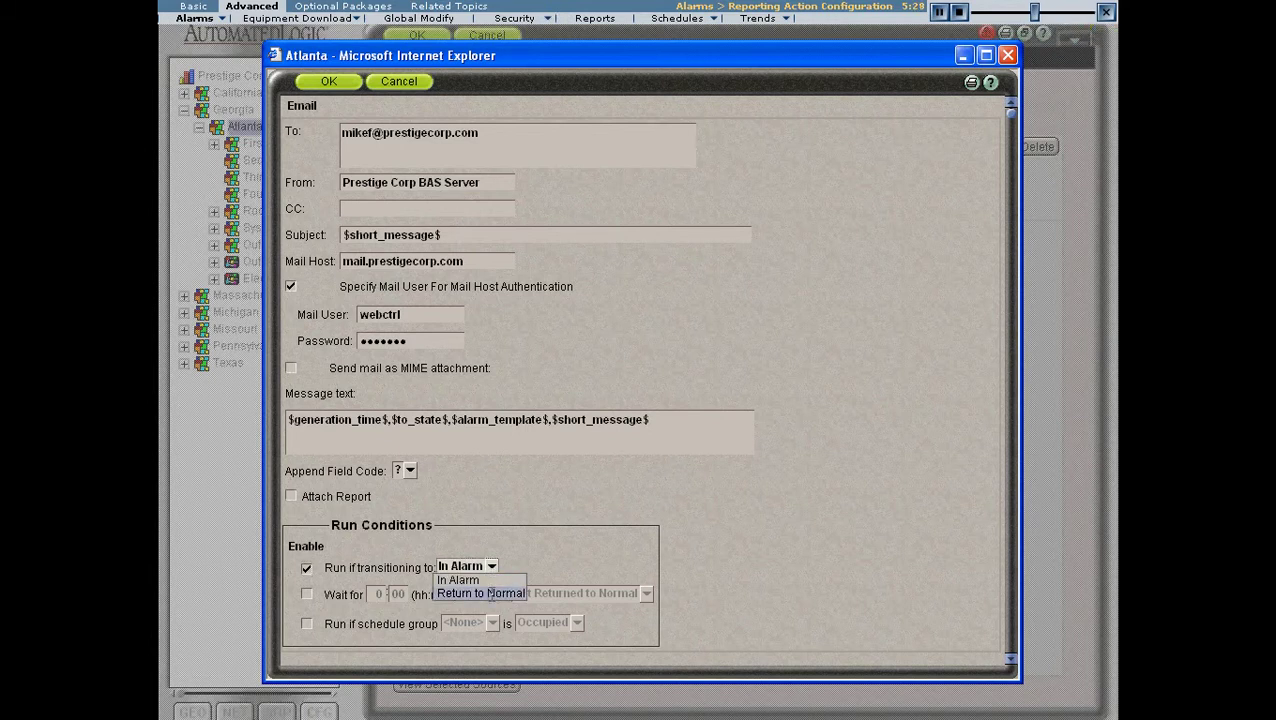
click(546, 568)
click(304, 568)
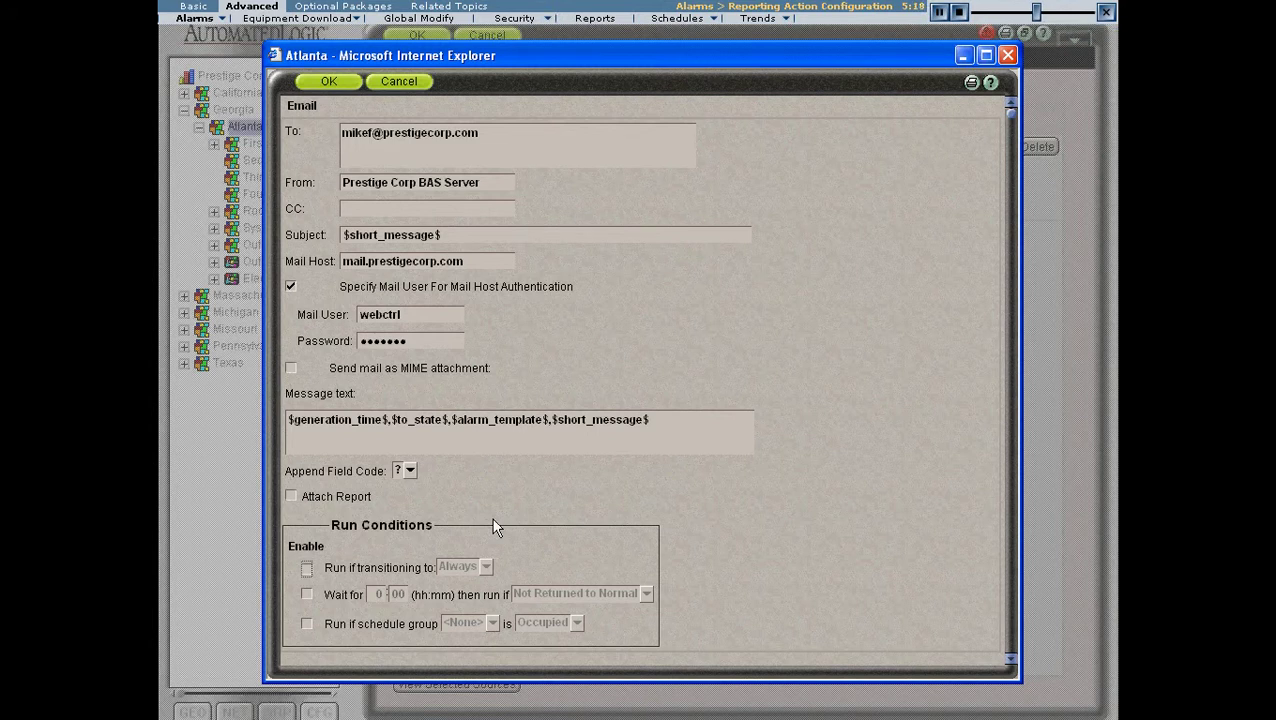
- Add a 1:00 wait then run if Not Returned to Normal, and re-enable the In Alarm transition
click(307, 595)
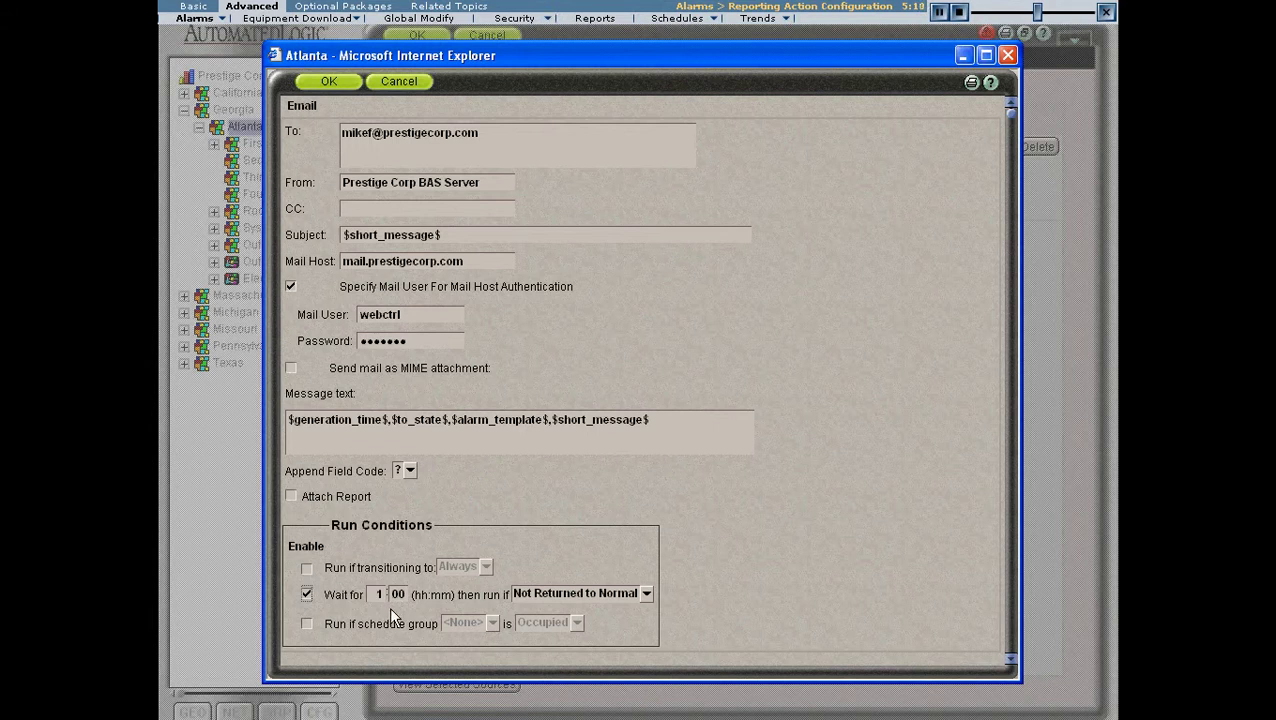
click(646, 594)
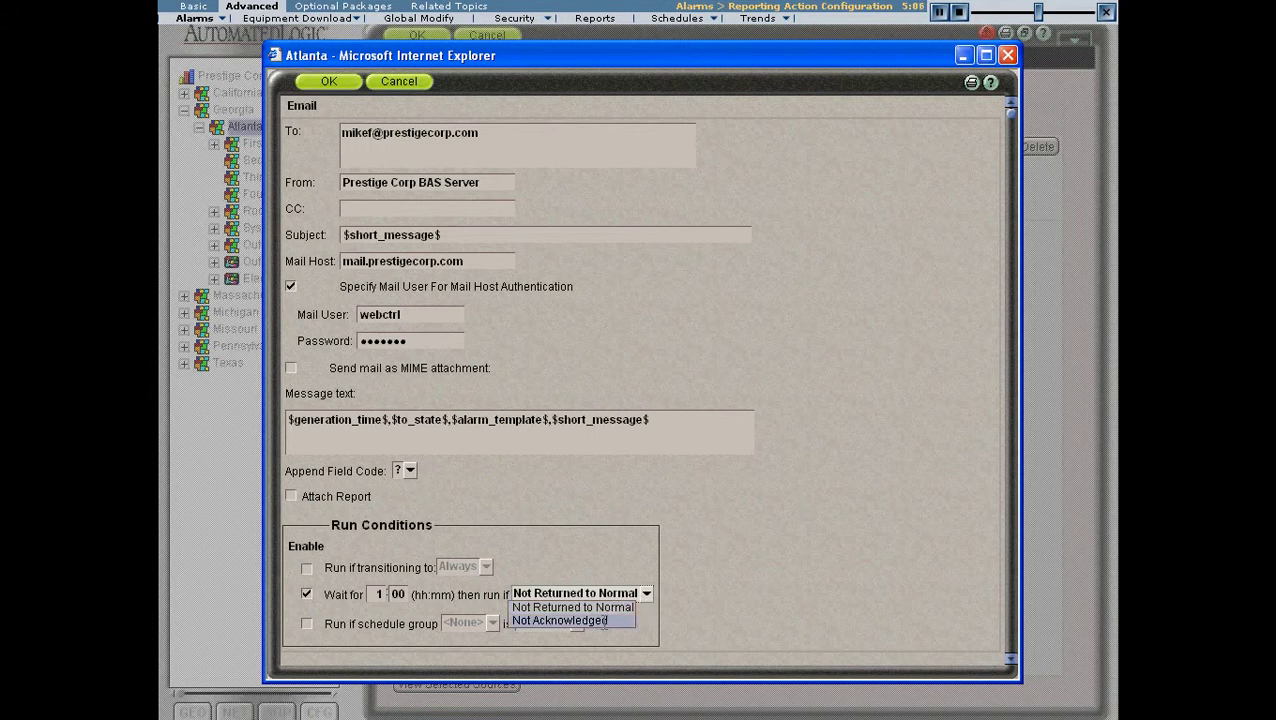
click(608, 574)
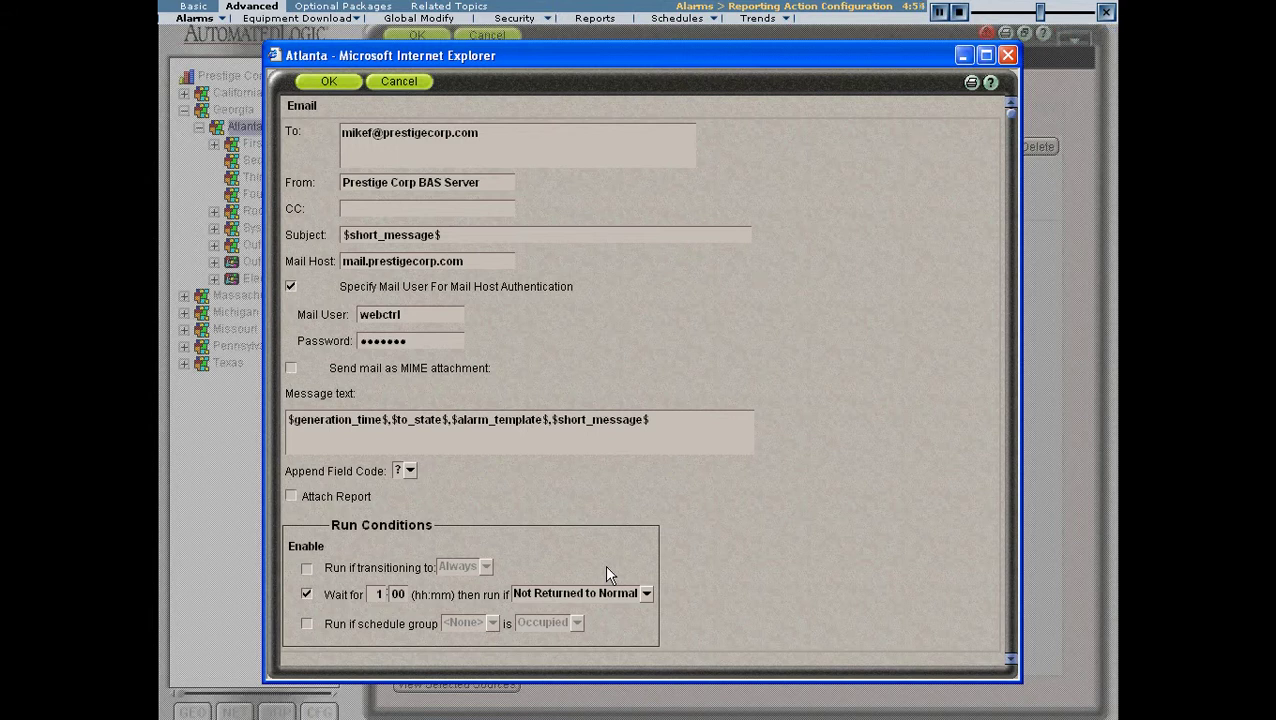
click(306, 568)
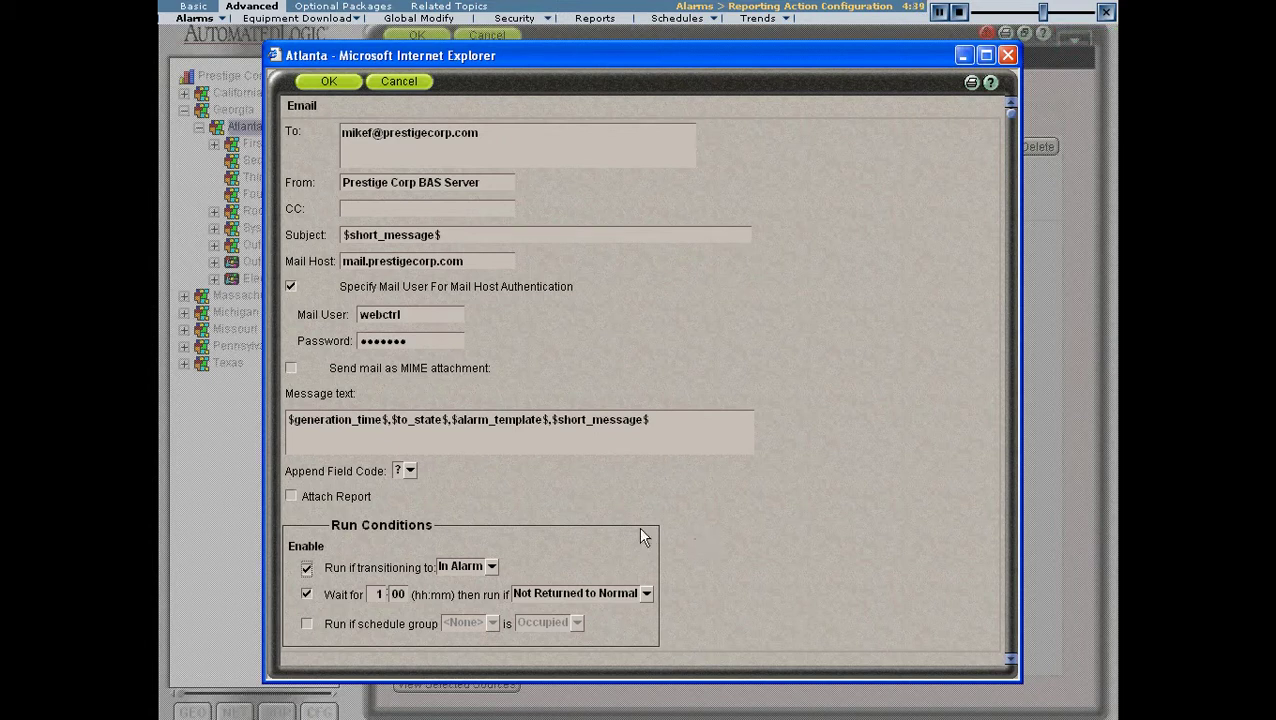
- Uncheck the wait and transition conditions, and preview then uncheck the schedule group condition
click(307, 594)
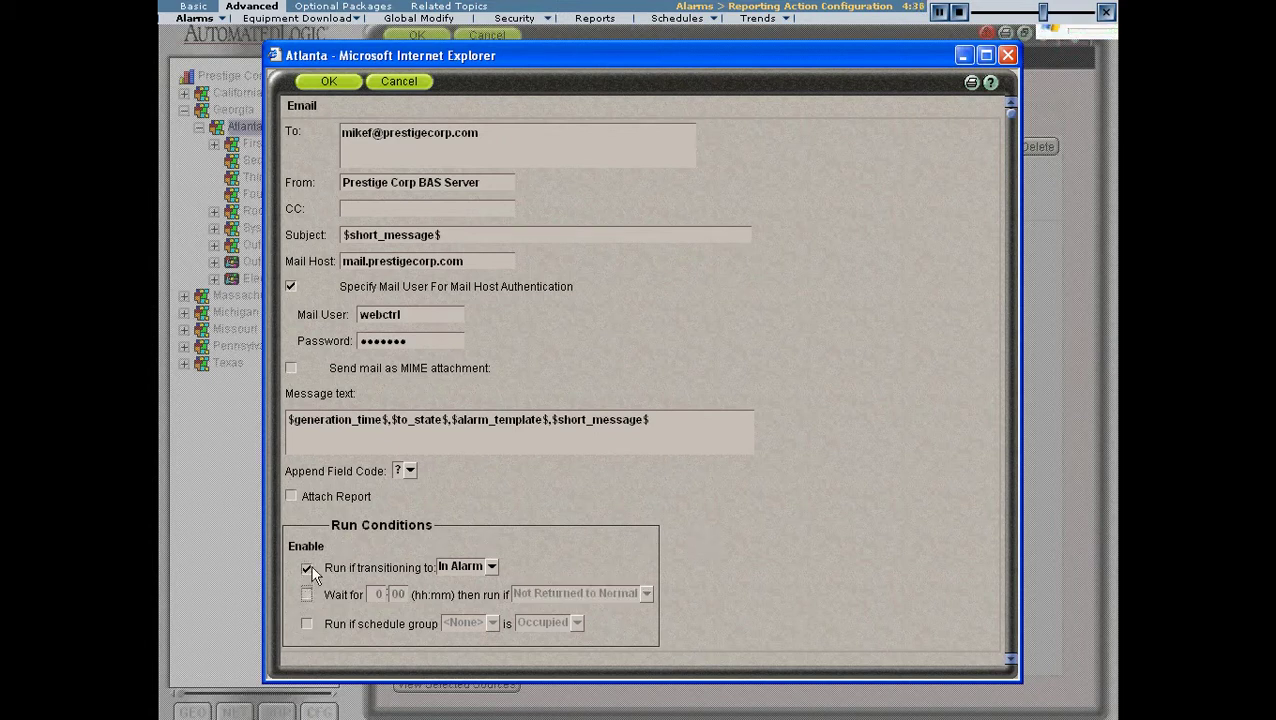
click(307, 567)
click(307, 624)
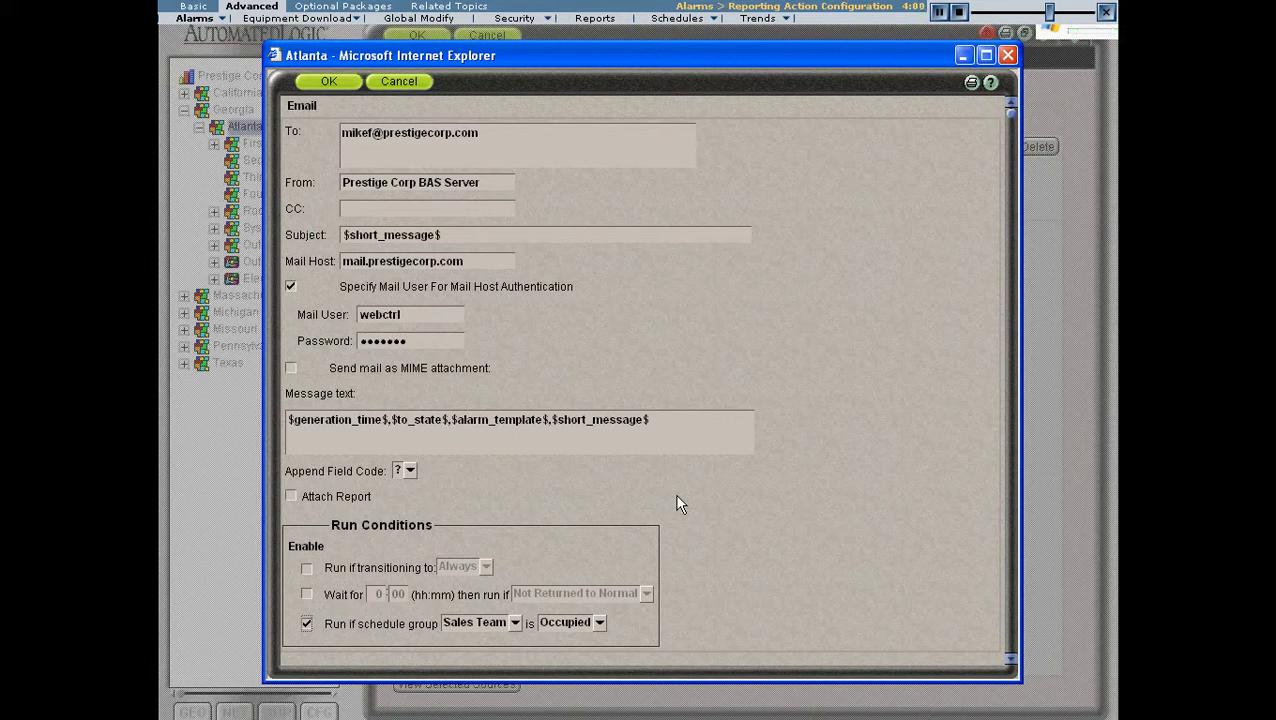
click(306, 623)
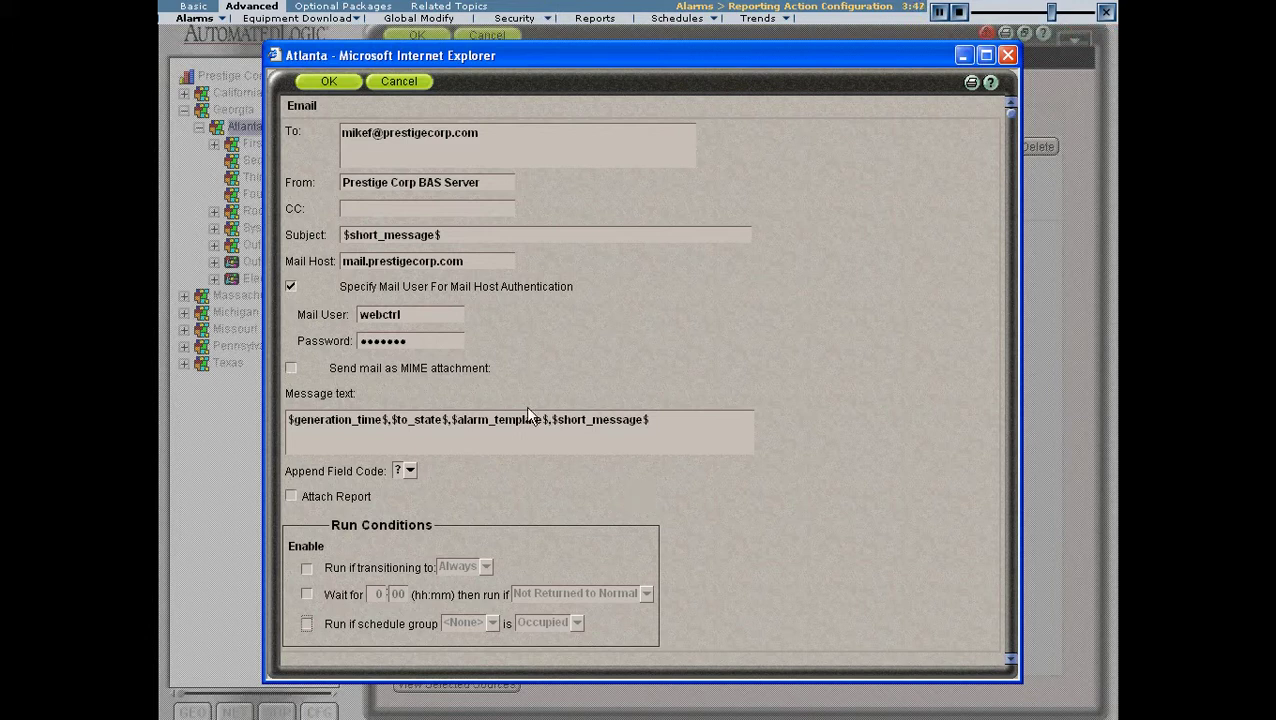
click(291, 495)
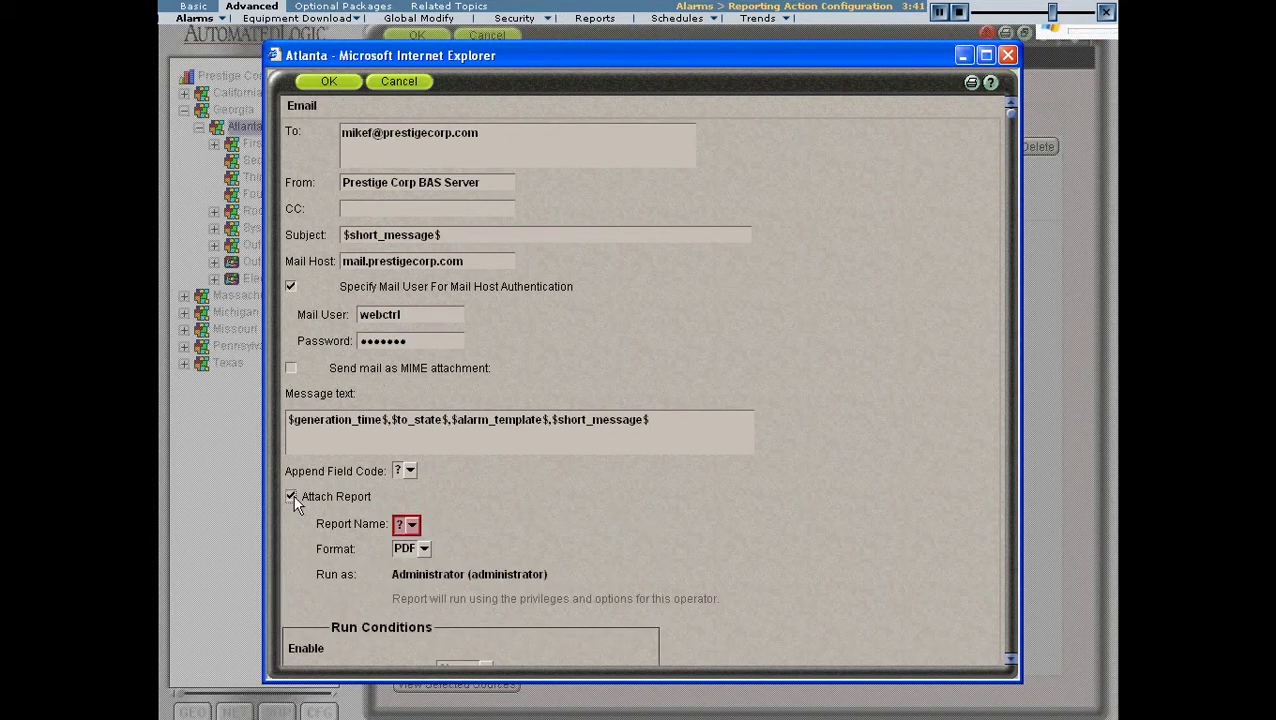
click(411, 525)
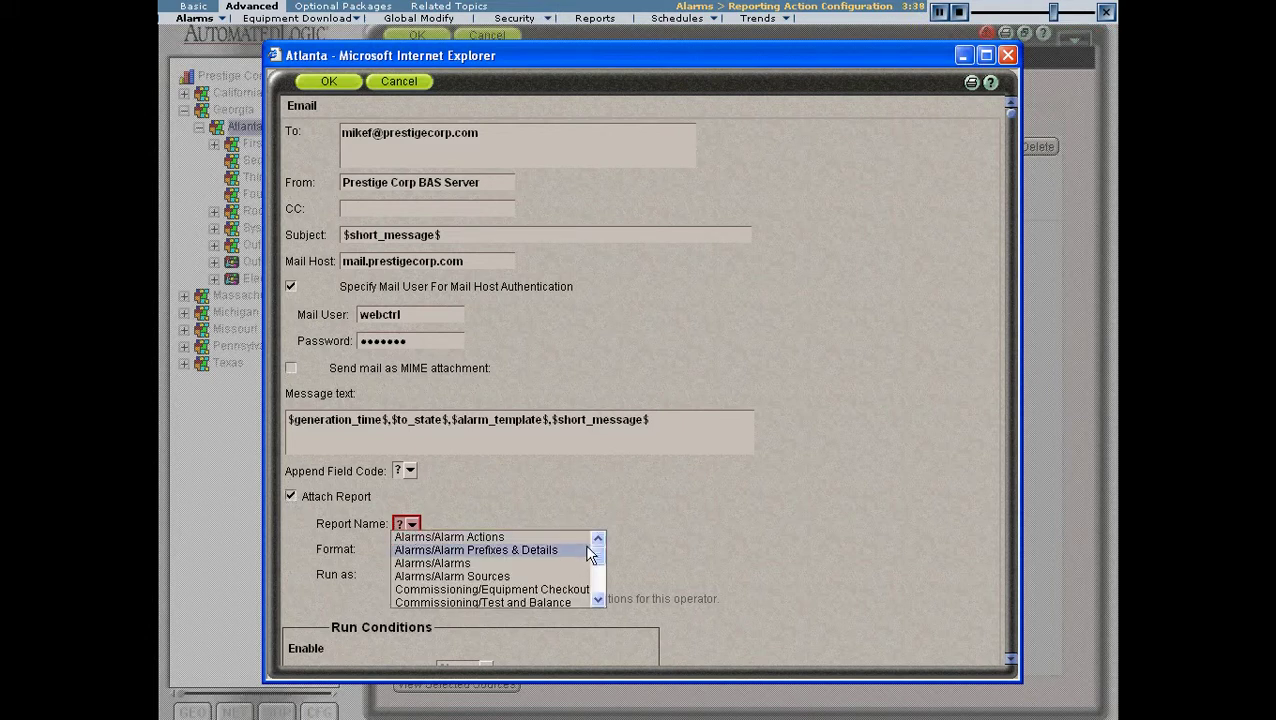
mouse_move(598, 553)
mouse_down()
mouse_move(598, 586)
mouse_move(598, 560)
mouse_up()
mouse_move(598, 560)
mouse_down()
mouse_move(598, 590)
mouse_move(598, 546)
mouse_up()
click(571, 502)
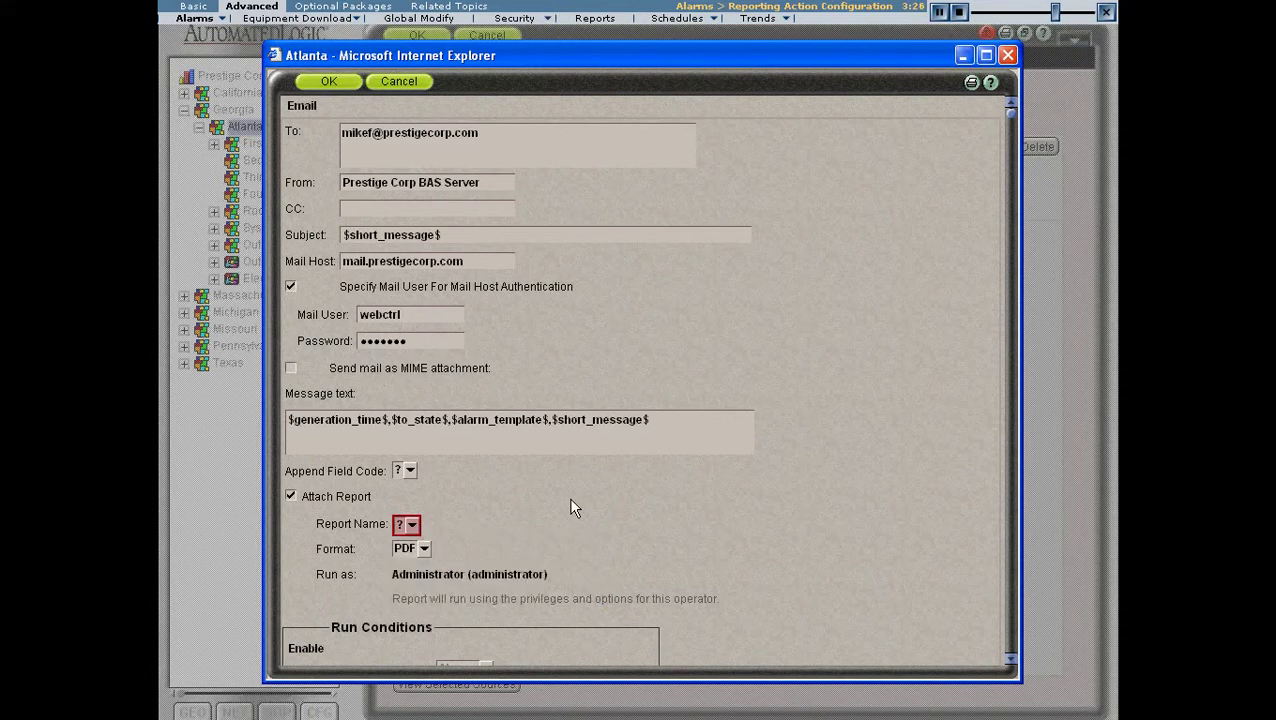
click(290, 496)
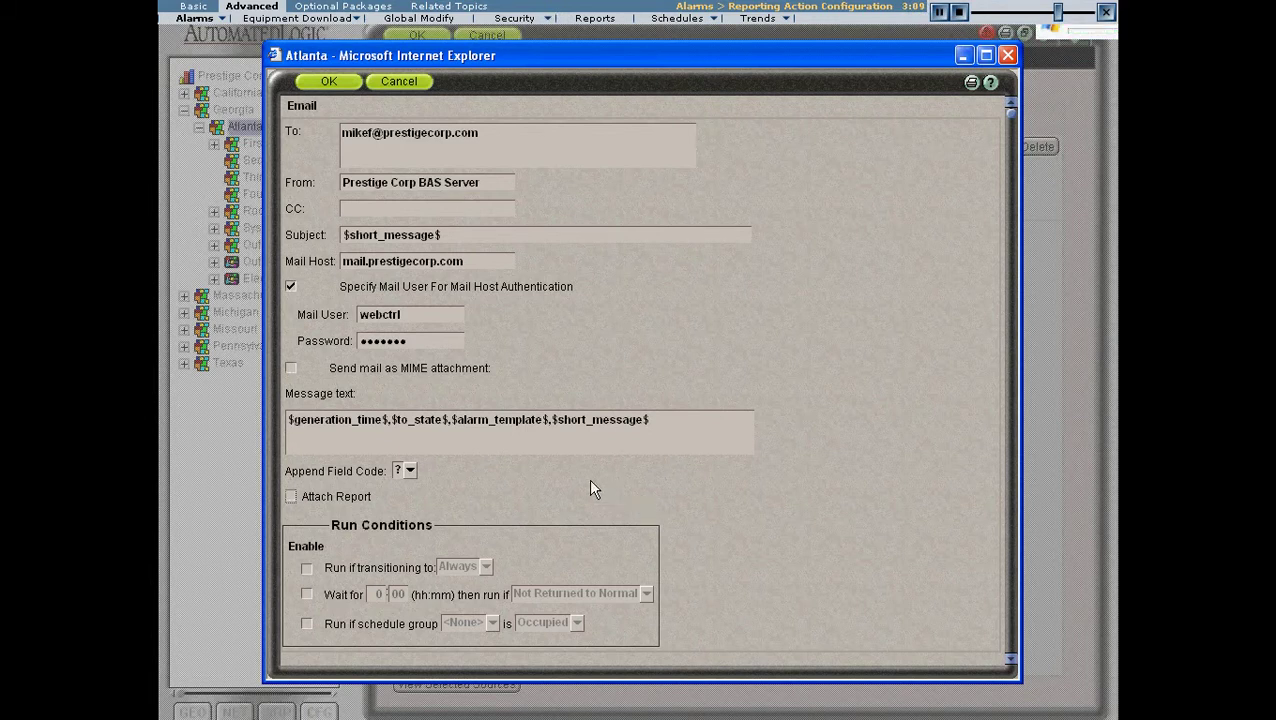
click(290, 496)
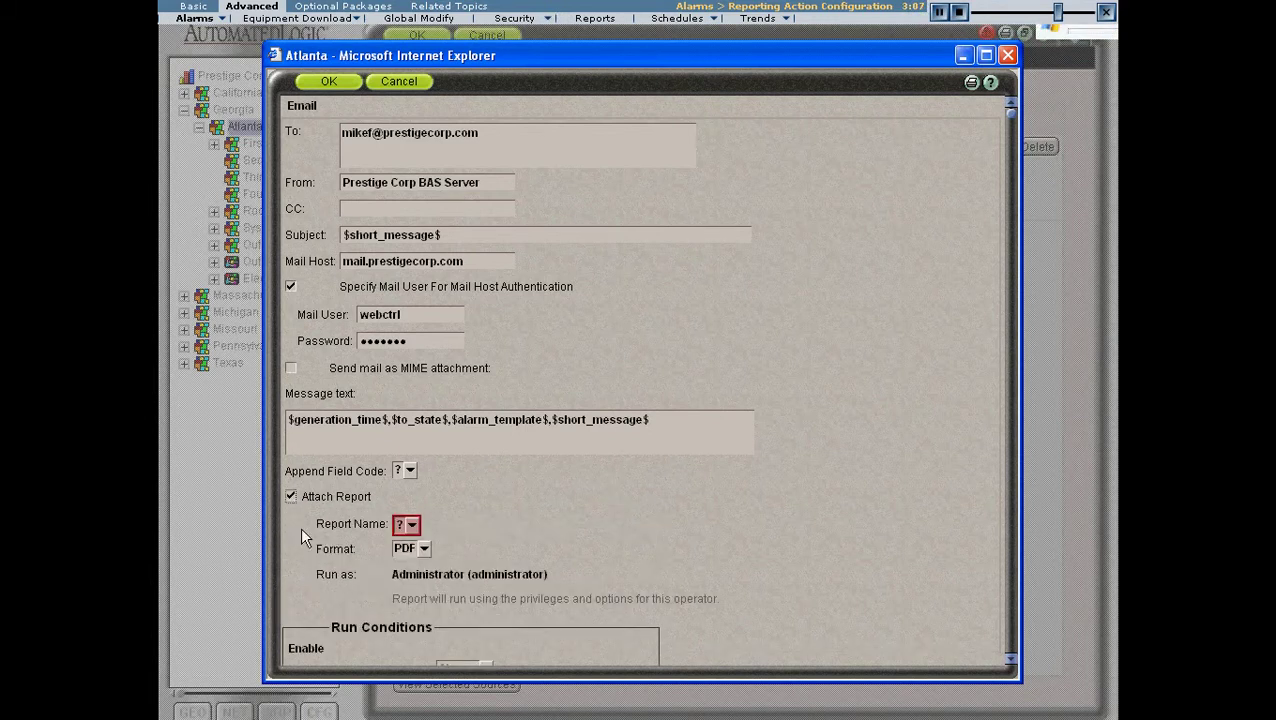
click(422, 548)
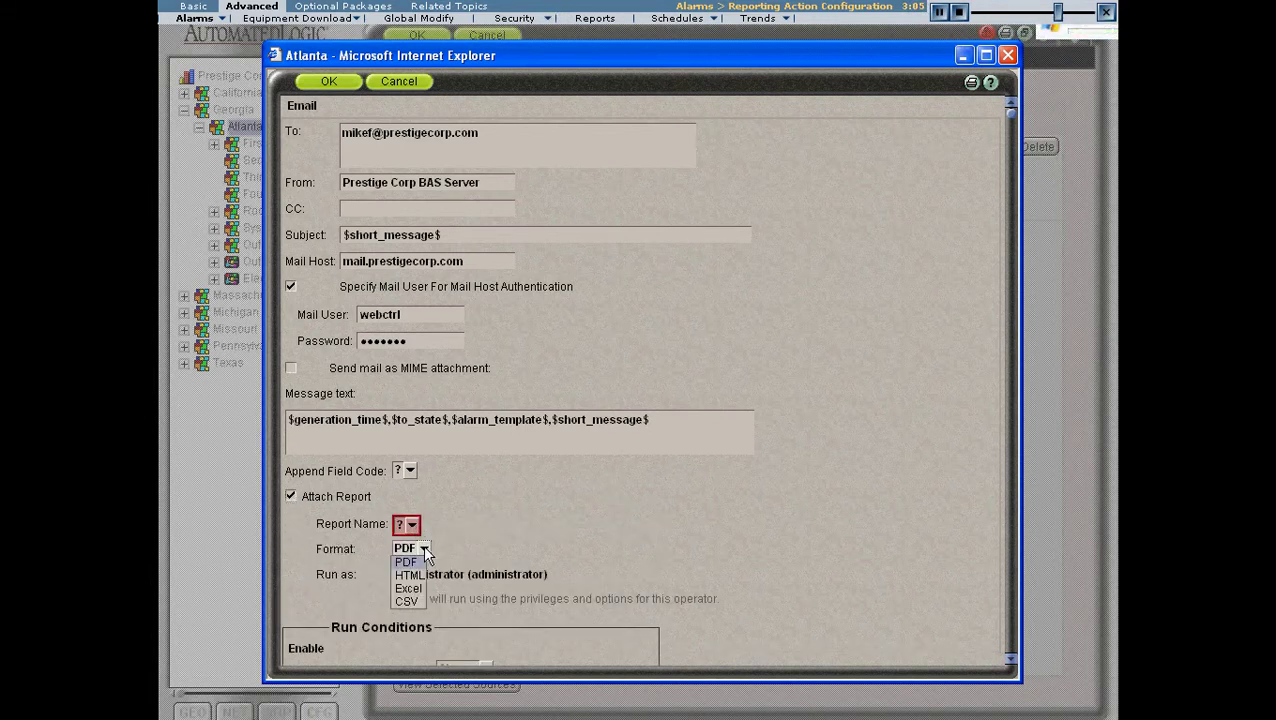
click(423, 548)
click(411, 524)
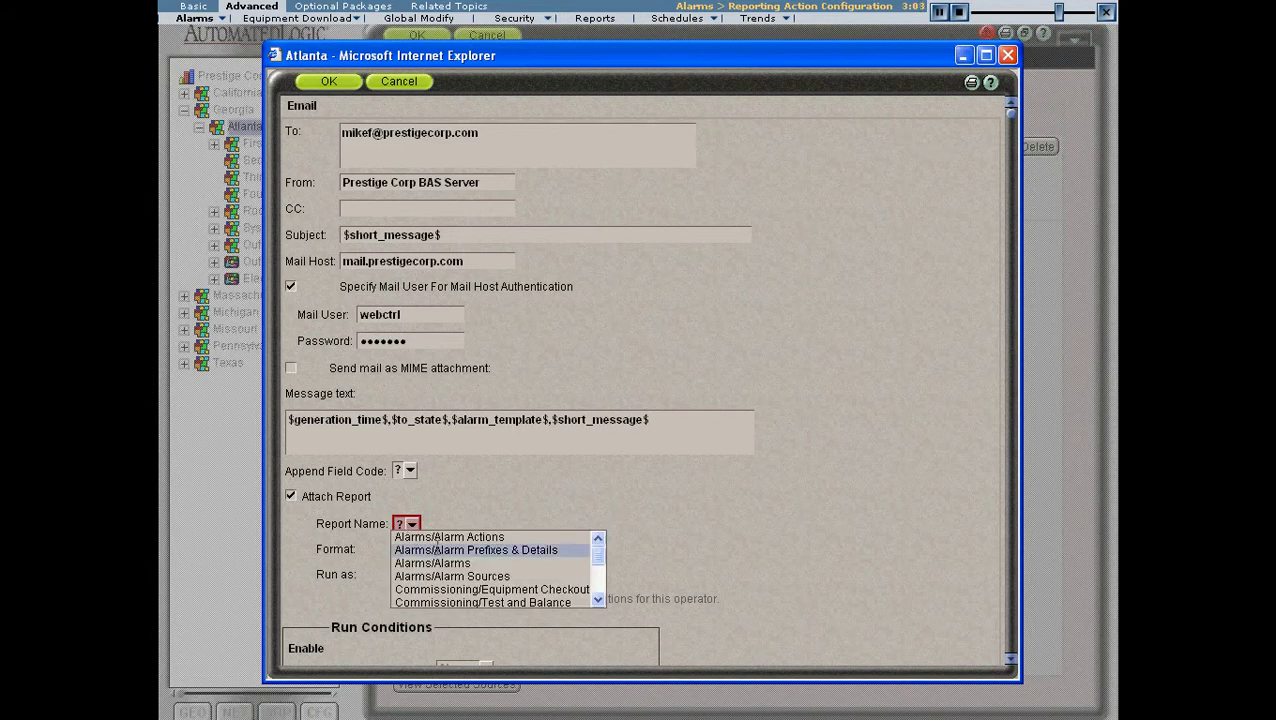
drag(598, 563, 597, 588)
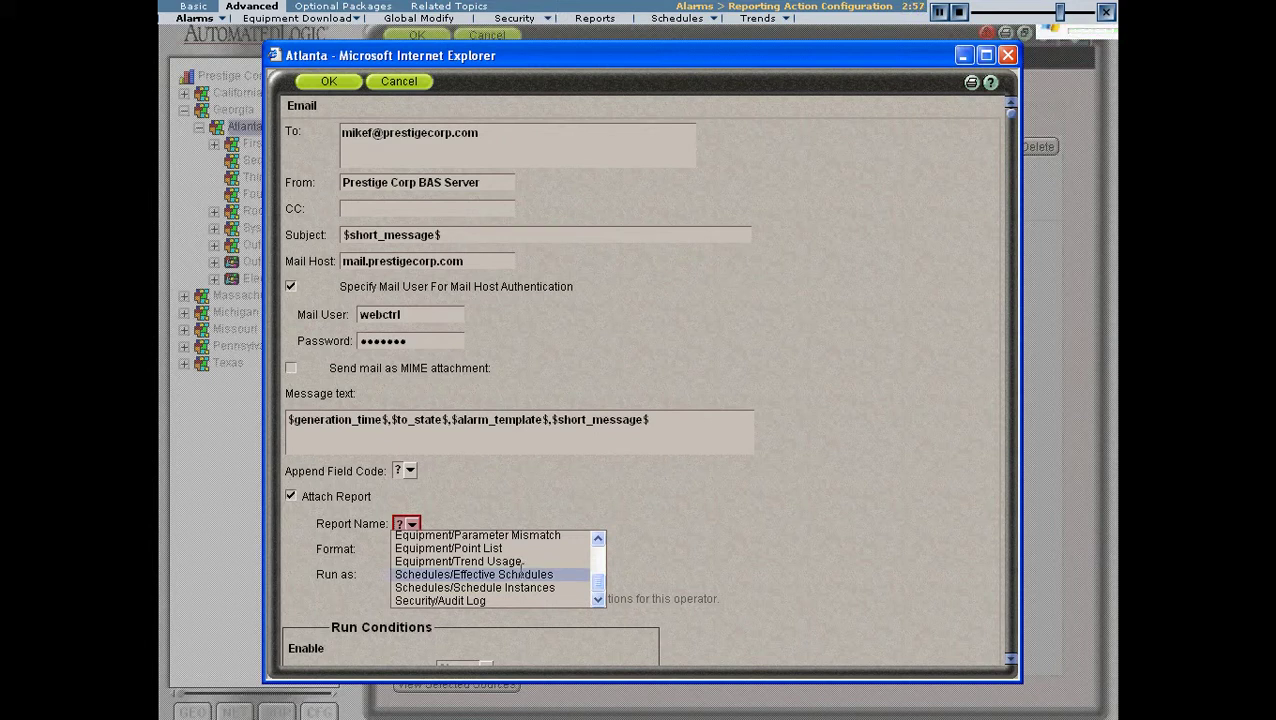
click(506, 506)
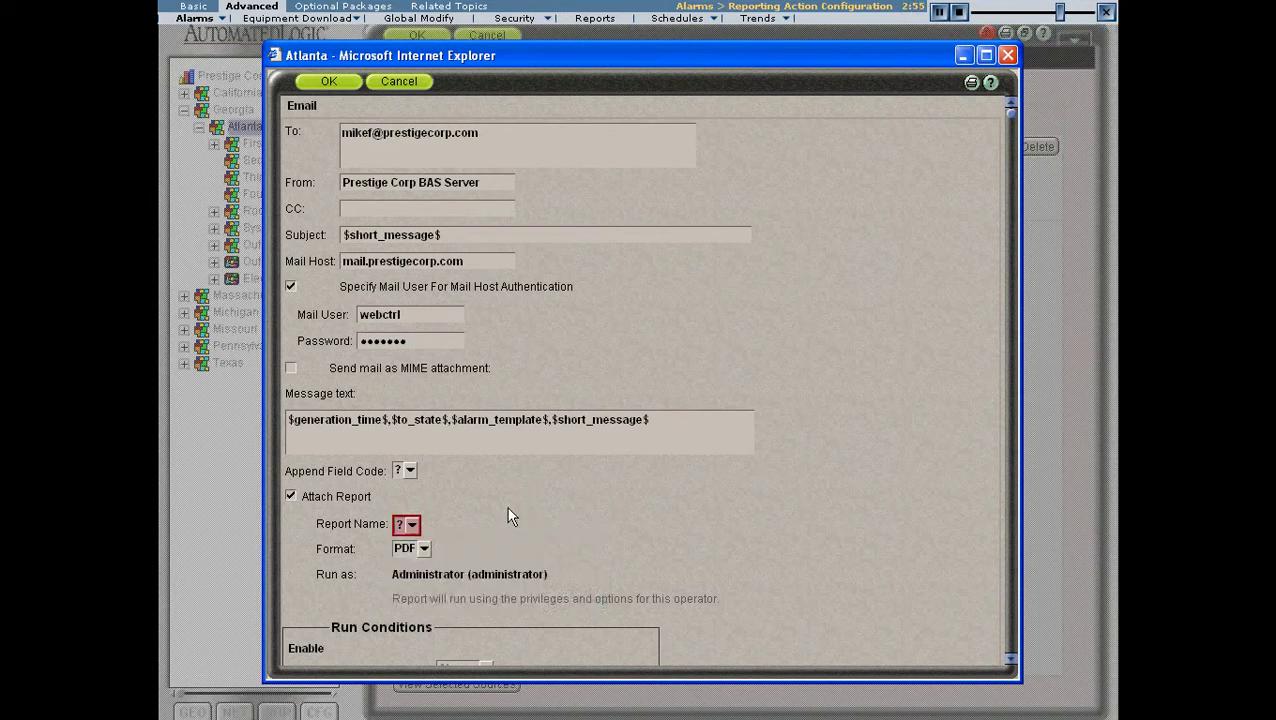
click(290, 496)
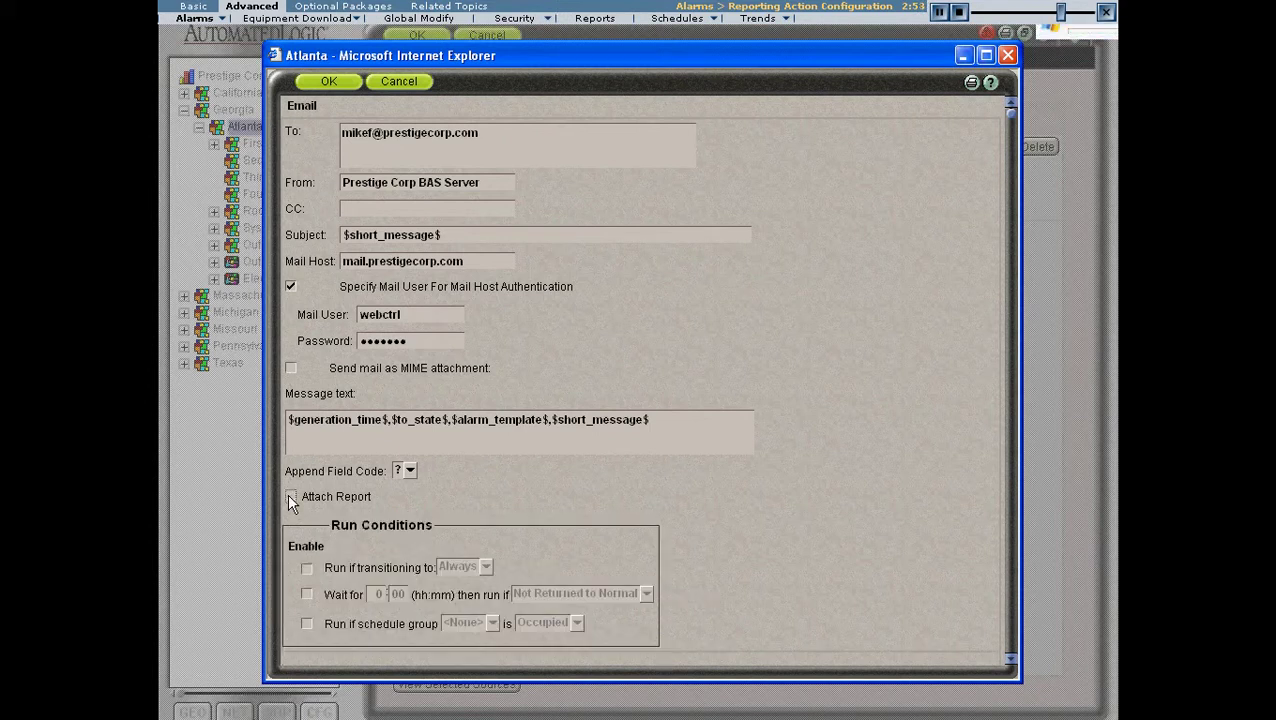
click(524, 133)
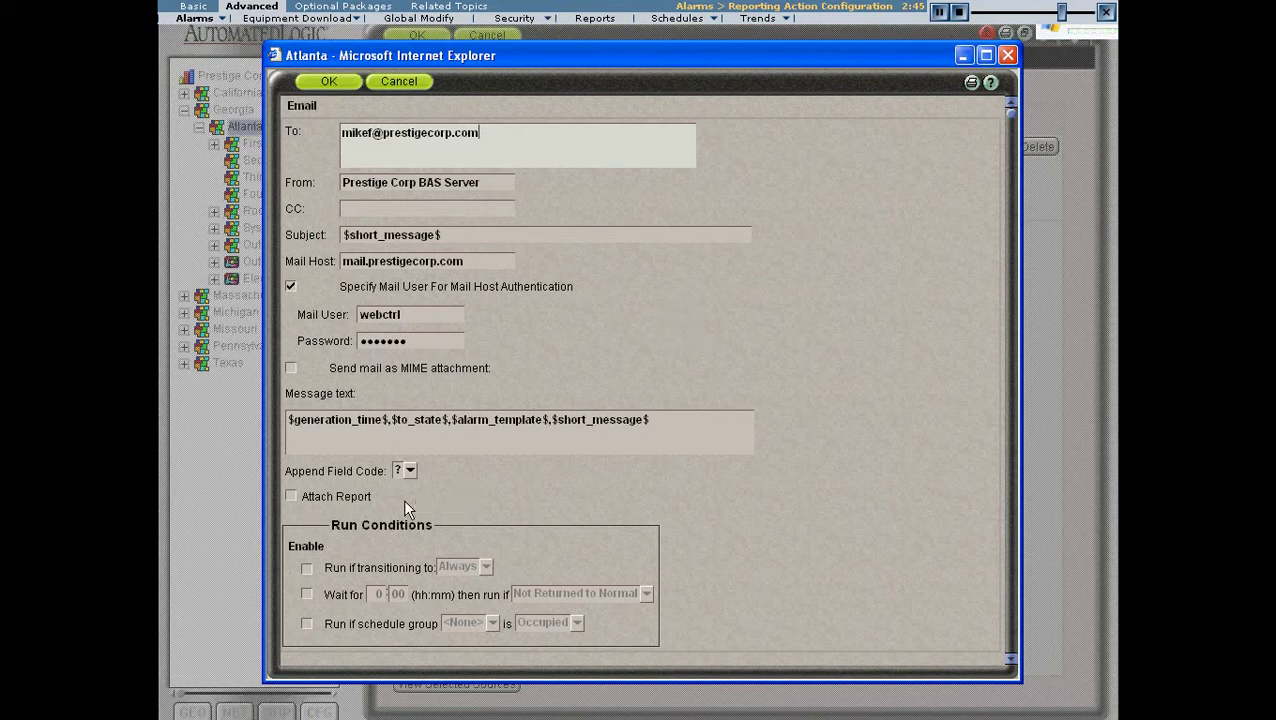
- Save the Send E-mail action and view the available alarm action types
click(332, 82)
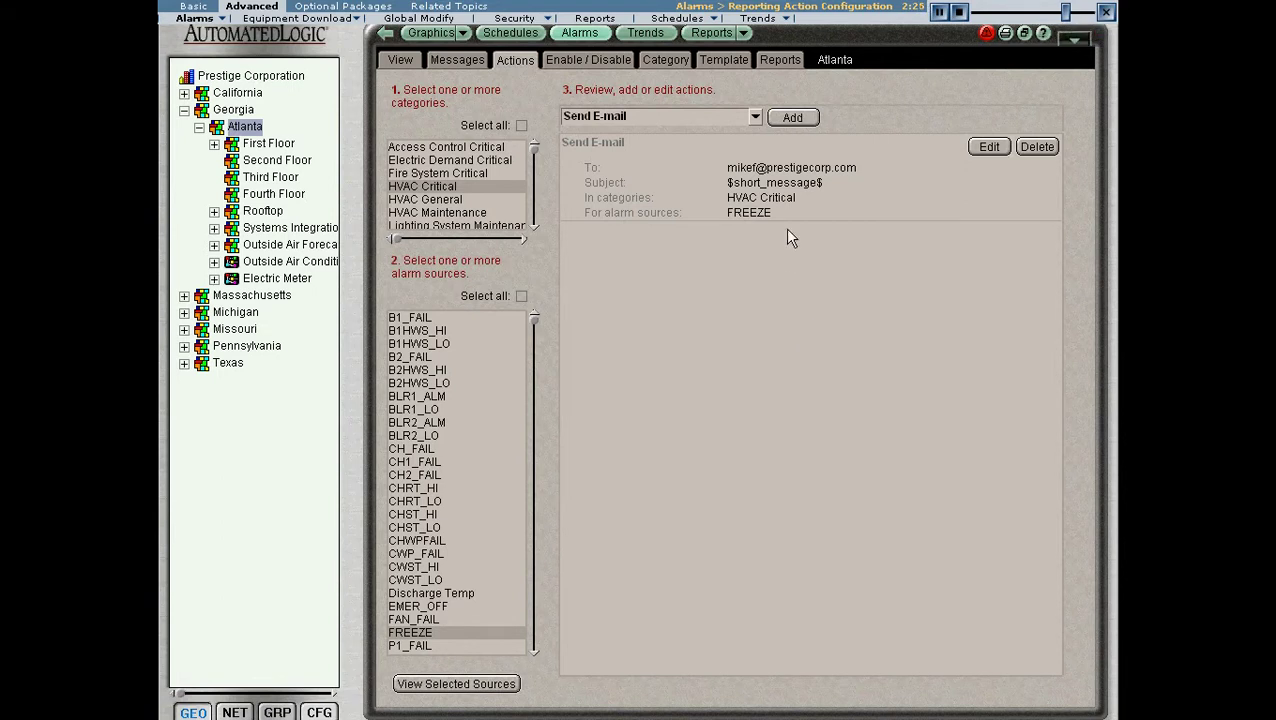
click(755, 117)
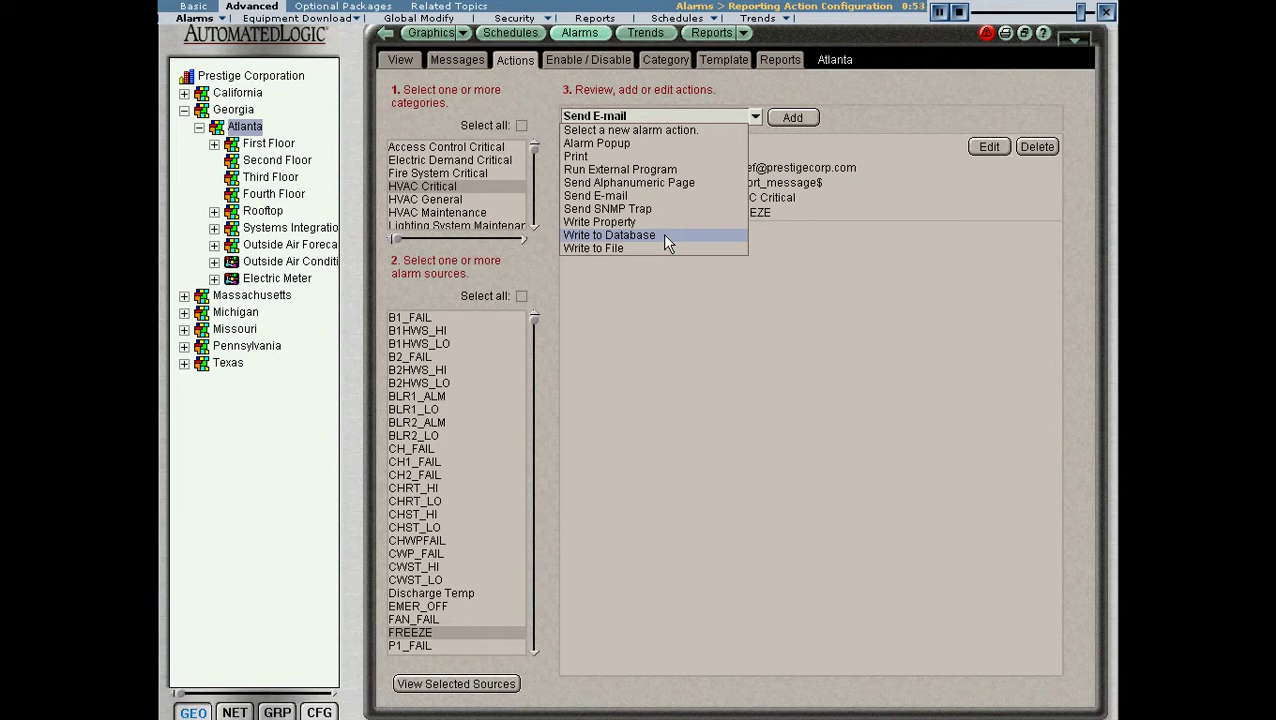
- Add a Write to File alarm action set to Write as Report, then discard it
click(660, 246)
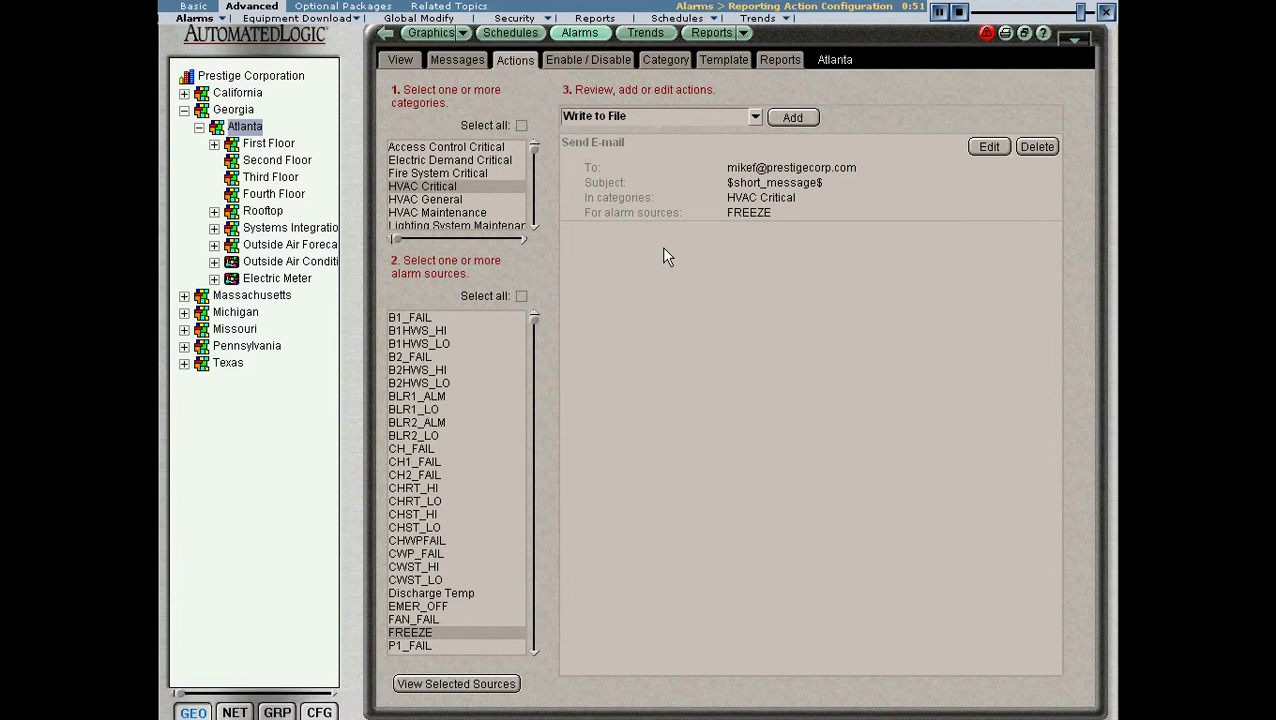
click(791, 121)
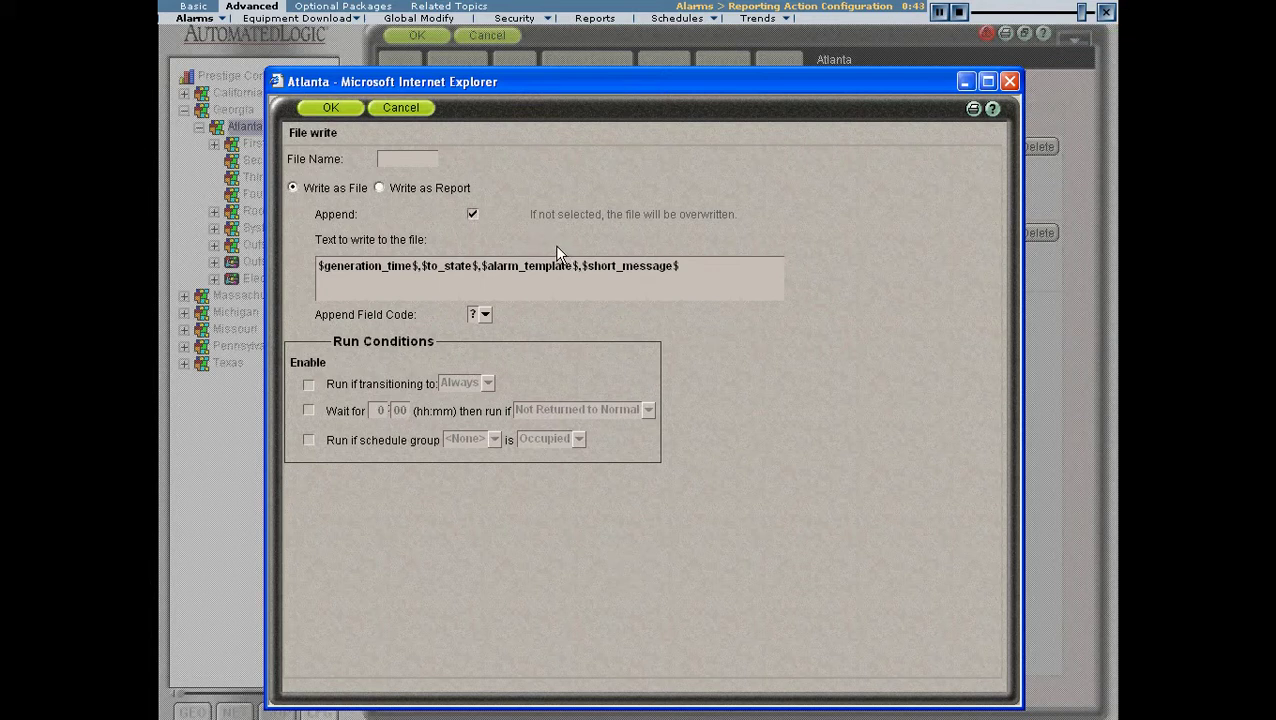
click(379, 187)
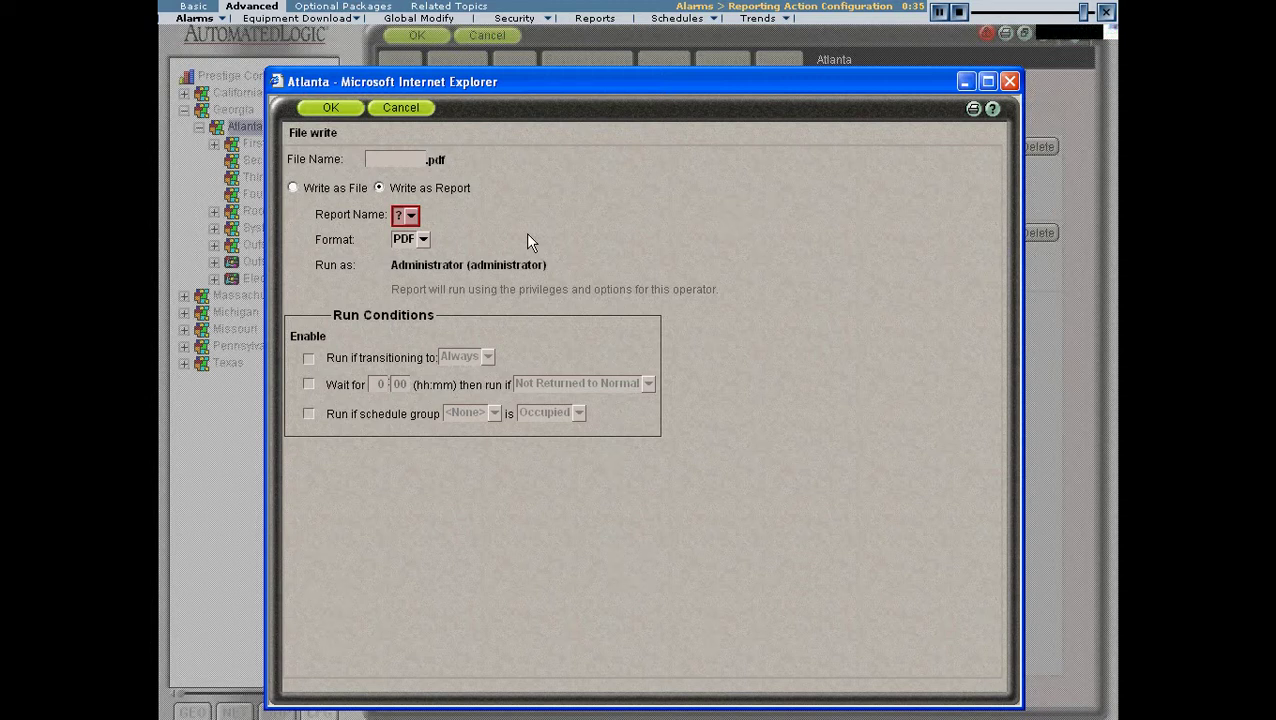
click(405, 107)
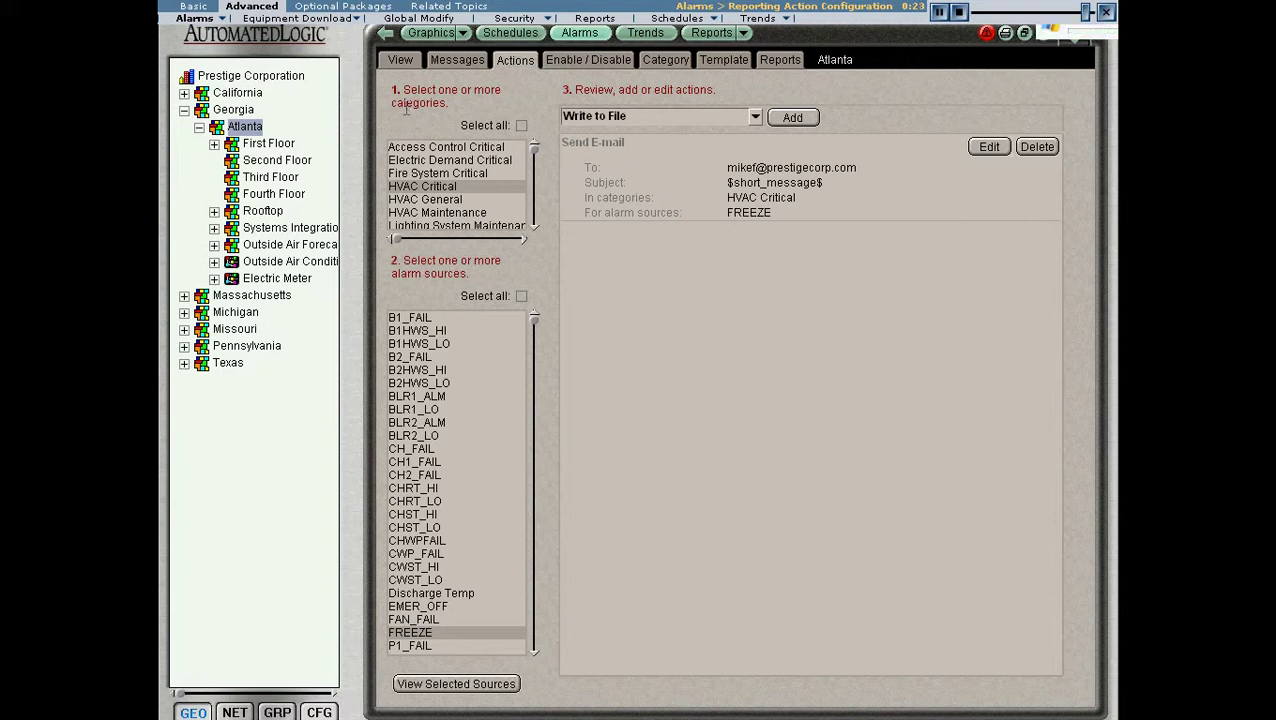
- Show the list of available alarm action types in the action type dropdown
click(754, 118)
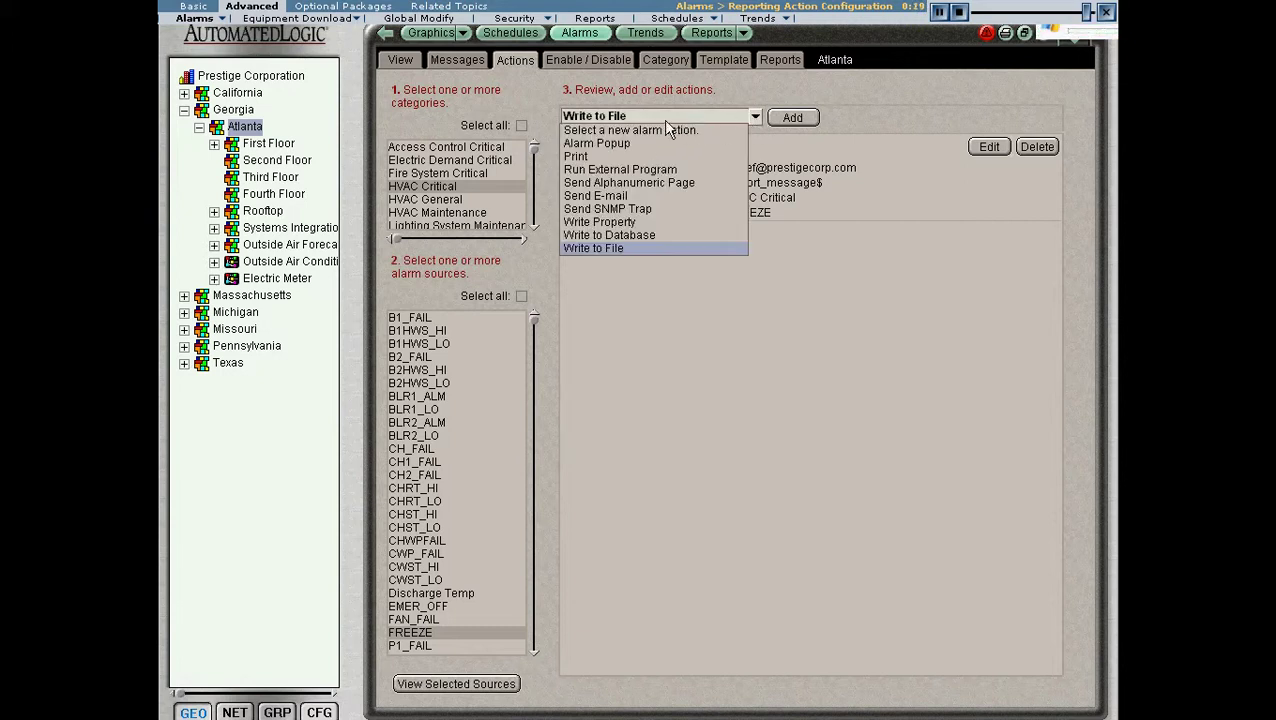